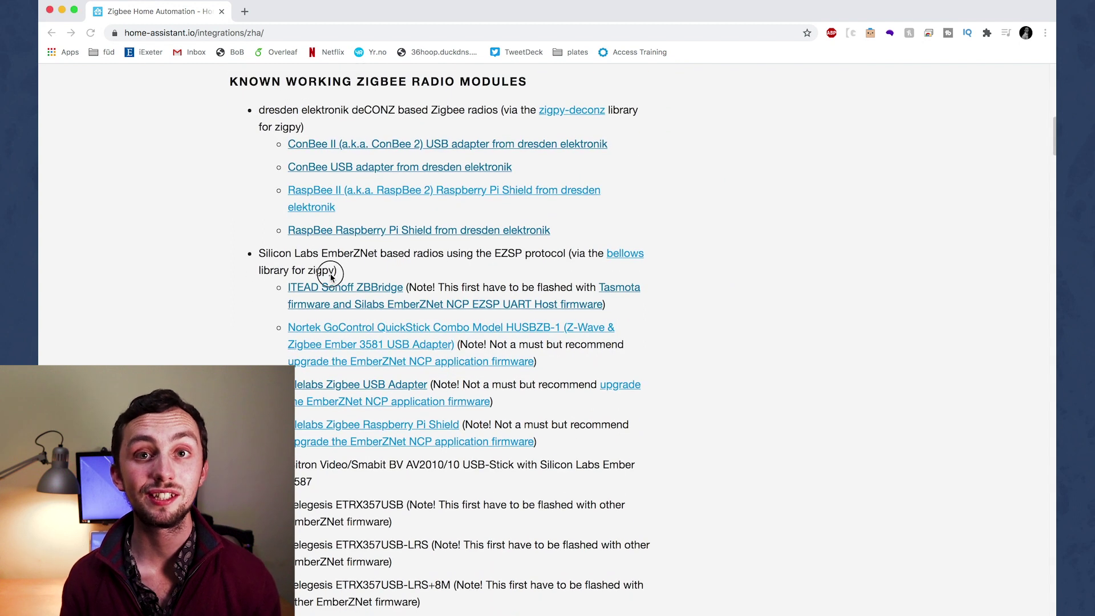
From the Tasmota docs' ota.tasmota.com/tasmota/release listing, download tasmota-zbbridge.bin.
left_click(276, 261)
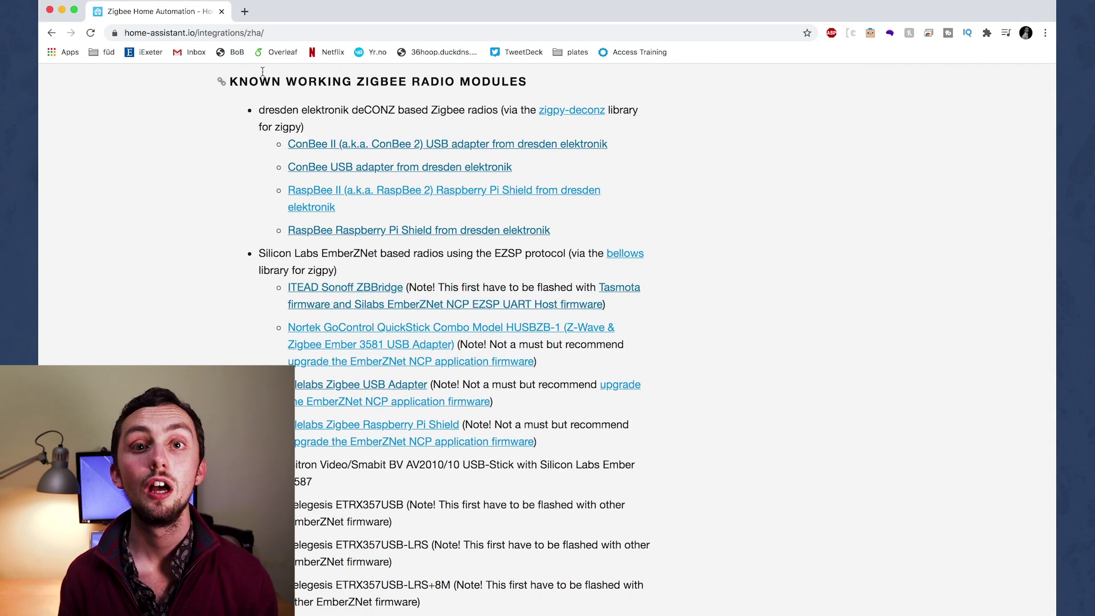
left_click(246, 12)
type("tom")
key("BackSpace")
key("BackSpace")
key("BackSpace")
type("tas")
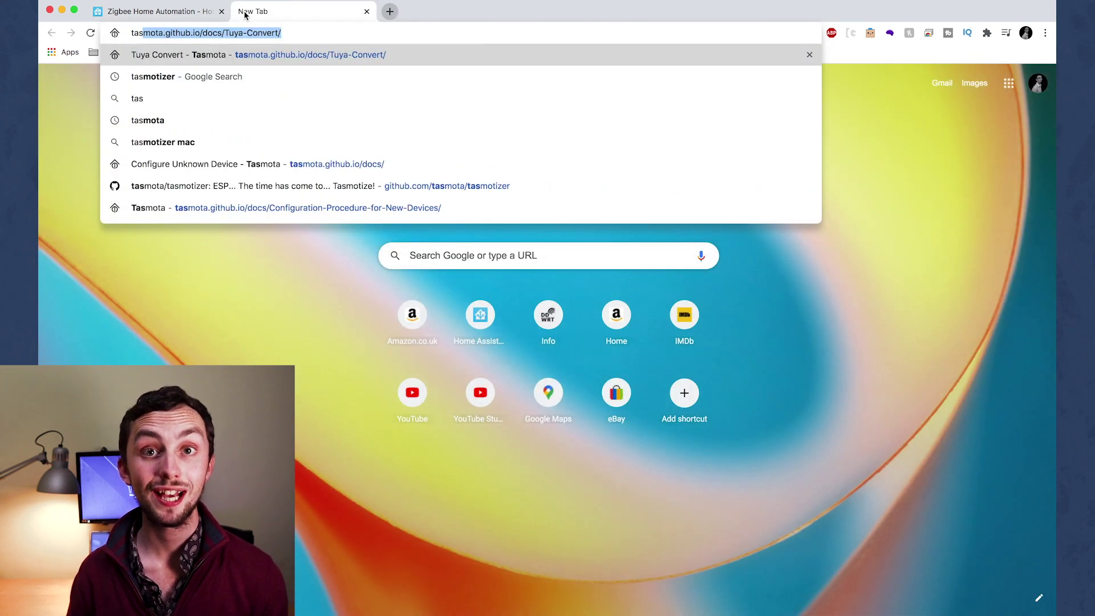
key("Return")
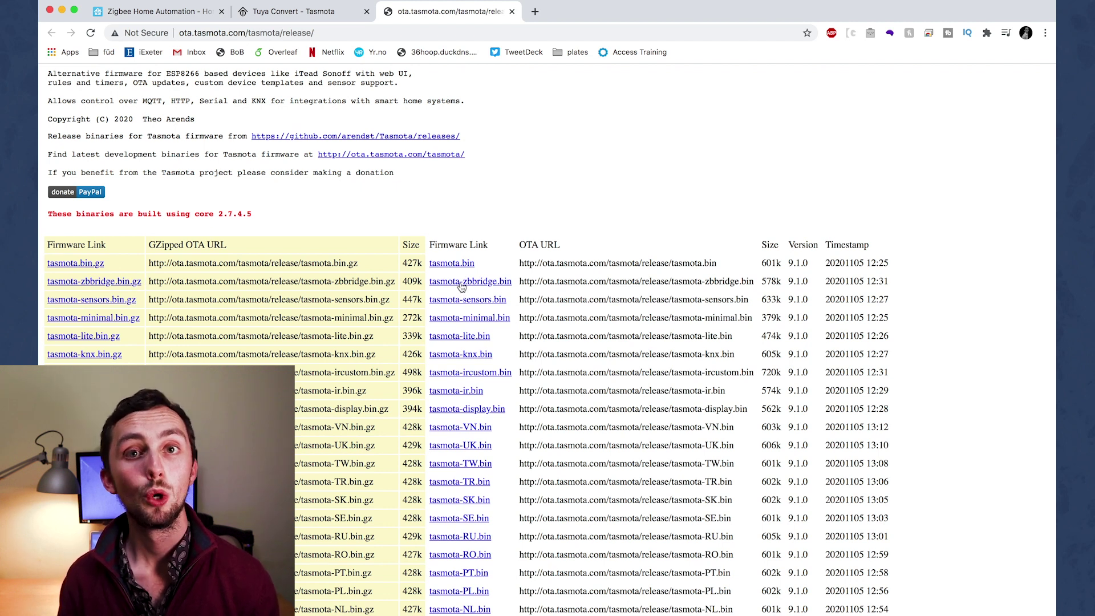
left_click(461, 287)
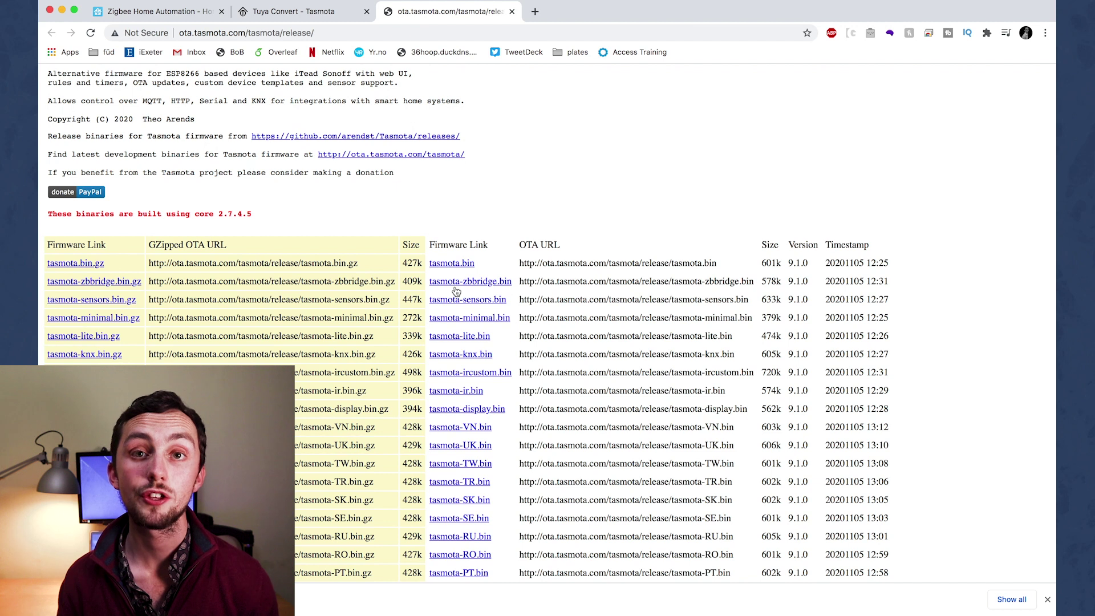
key("super+Tab")
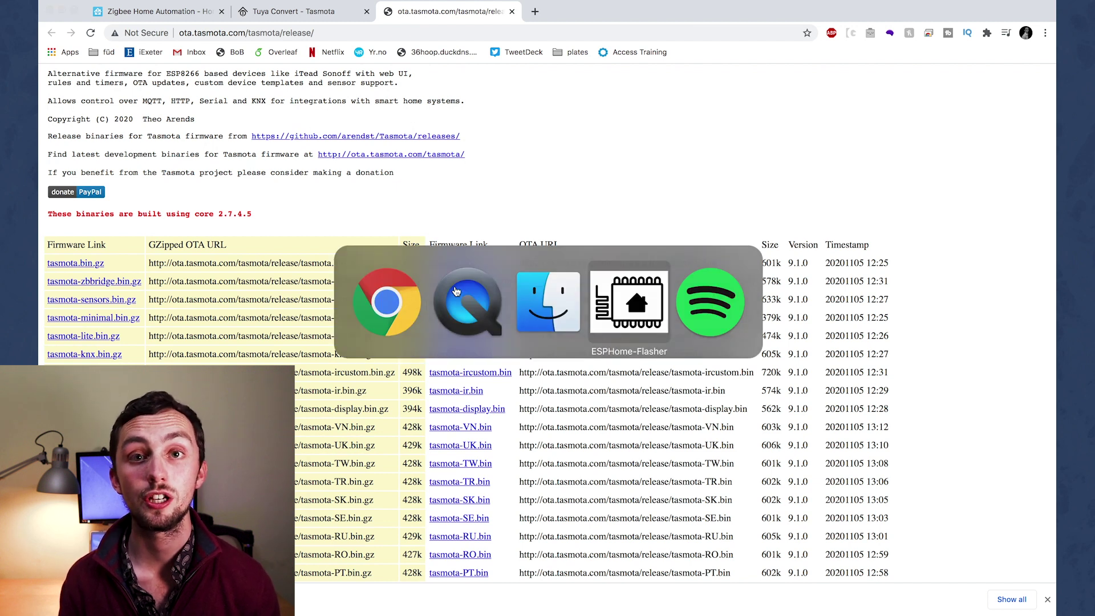
Bring ESPHome-Flasher forward and check its Serial port dropdown, finding it empty.
key("super+Tab")
key("super+Tab")
left_click(518, 144)
left_click(535, 148)
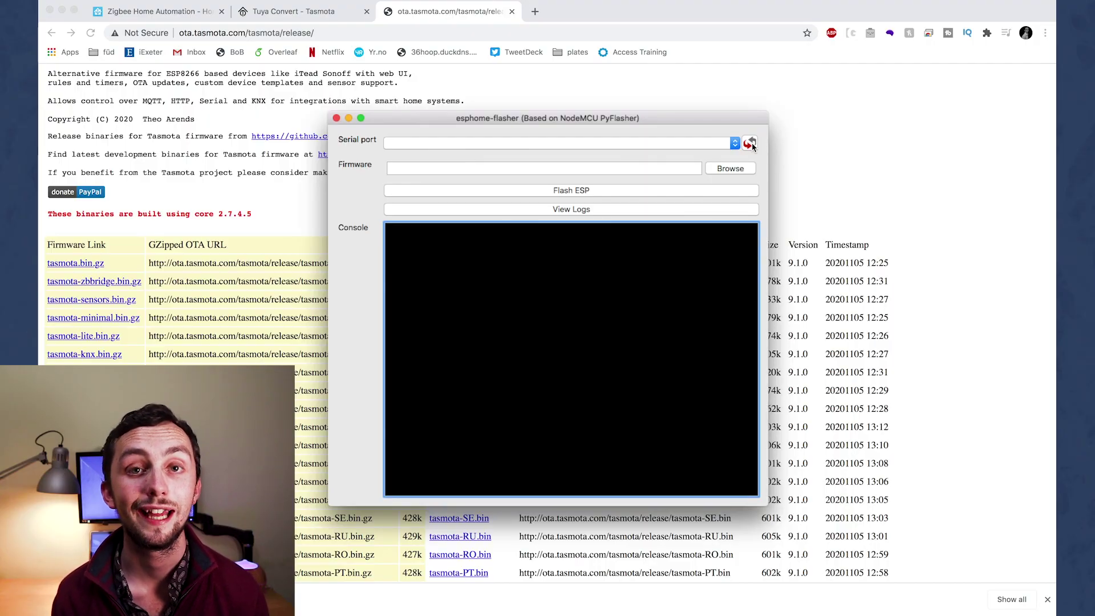
Refresh the serial ports and select /dev/cu.SLAB_USBtoUART.
left_click(737, 143)
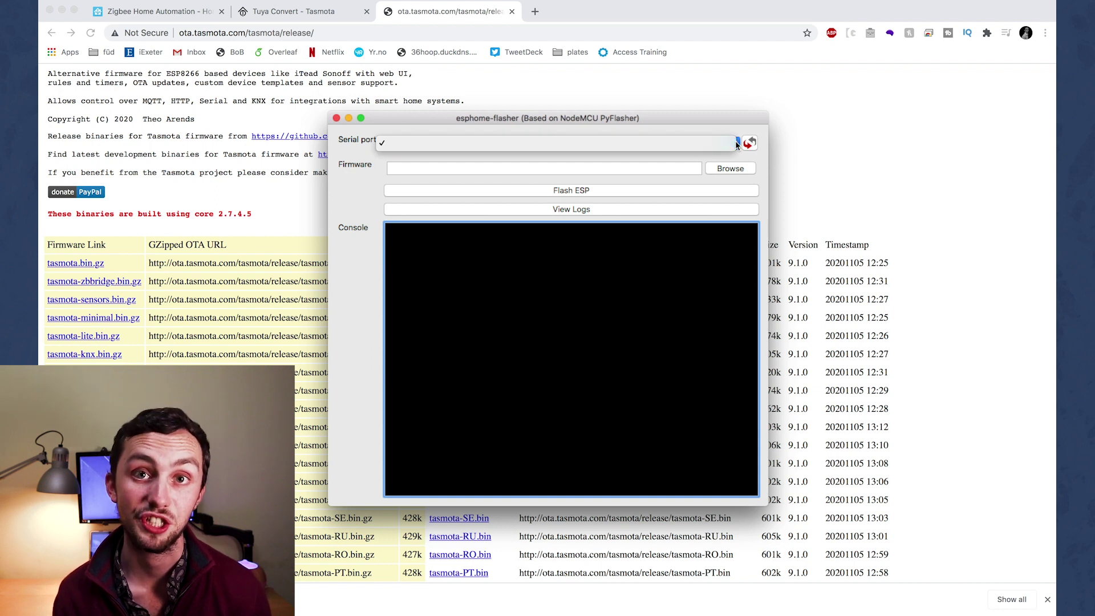
left_click(737, 144)
left_click(751, 143)
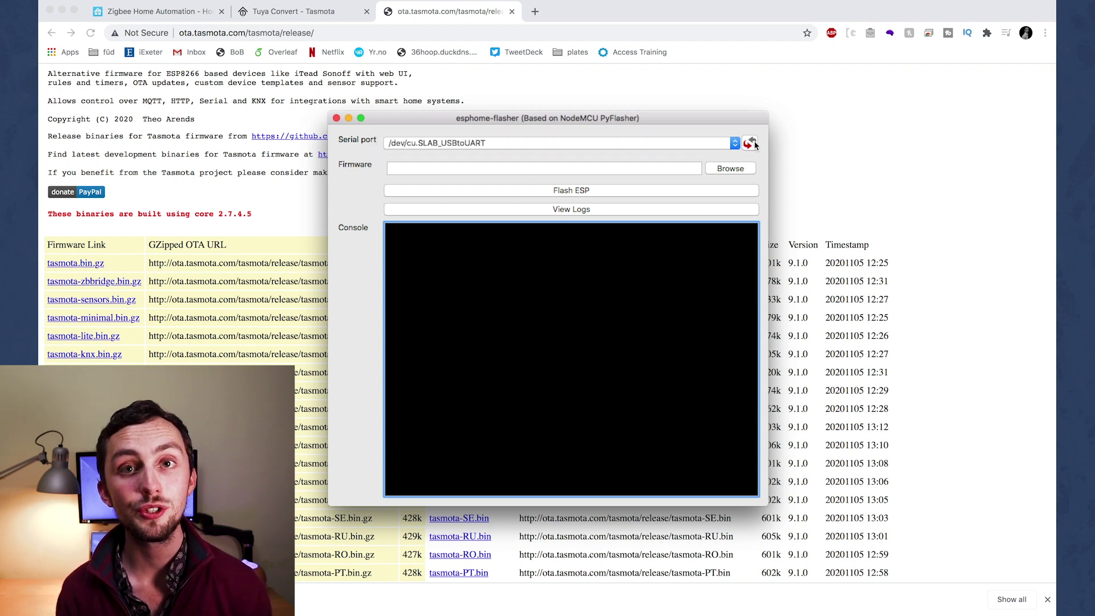
left_click(700, 143)
left_click(700, 143)
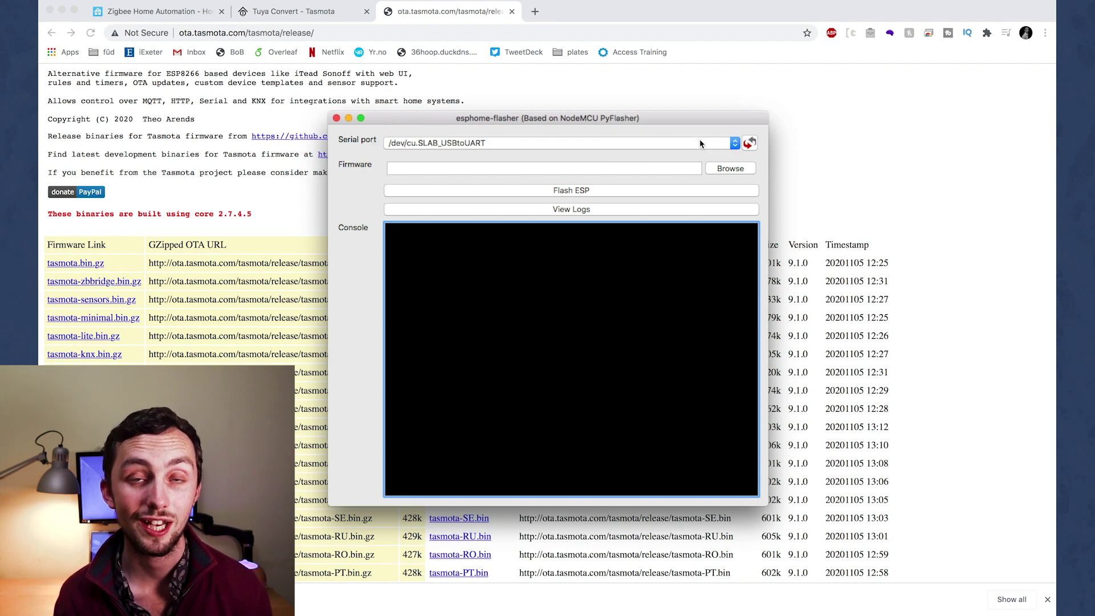
Choose tasmota-zbbridge (1).bin as the firmware and flash it to the ESP.
left_click(731, 168)
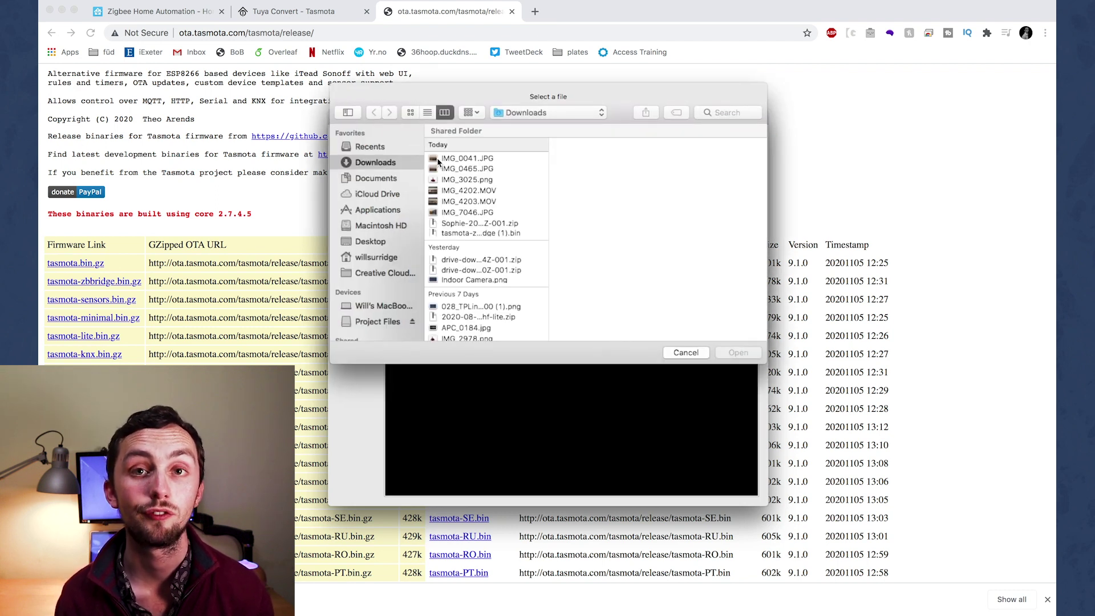
left_click(444, 233)
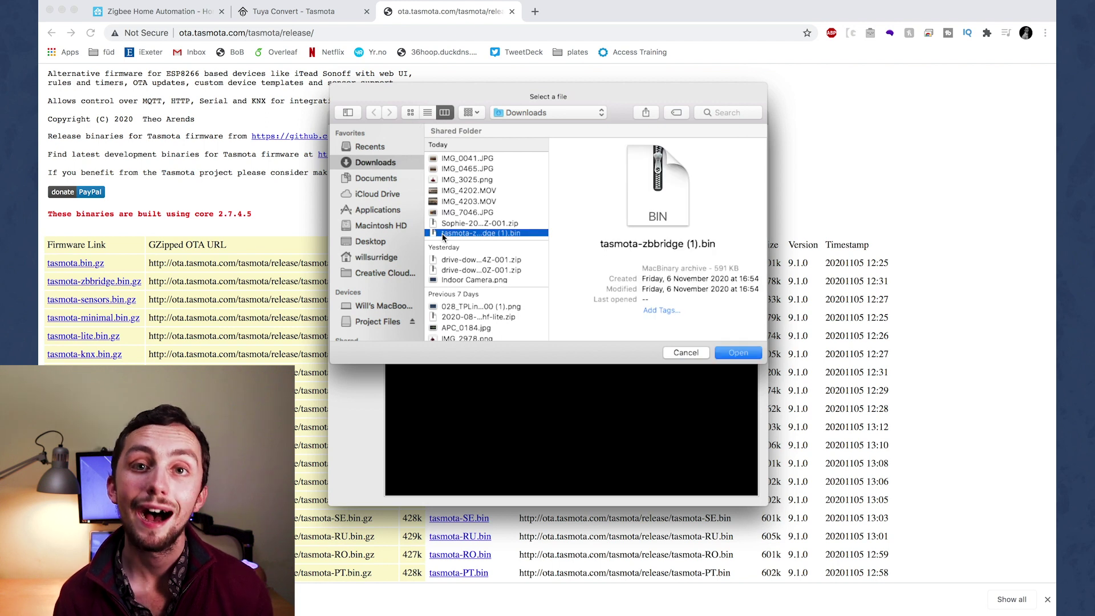
left_click(738, 353)
left_click(595, 191)
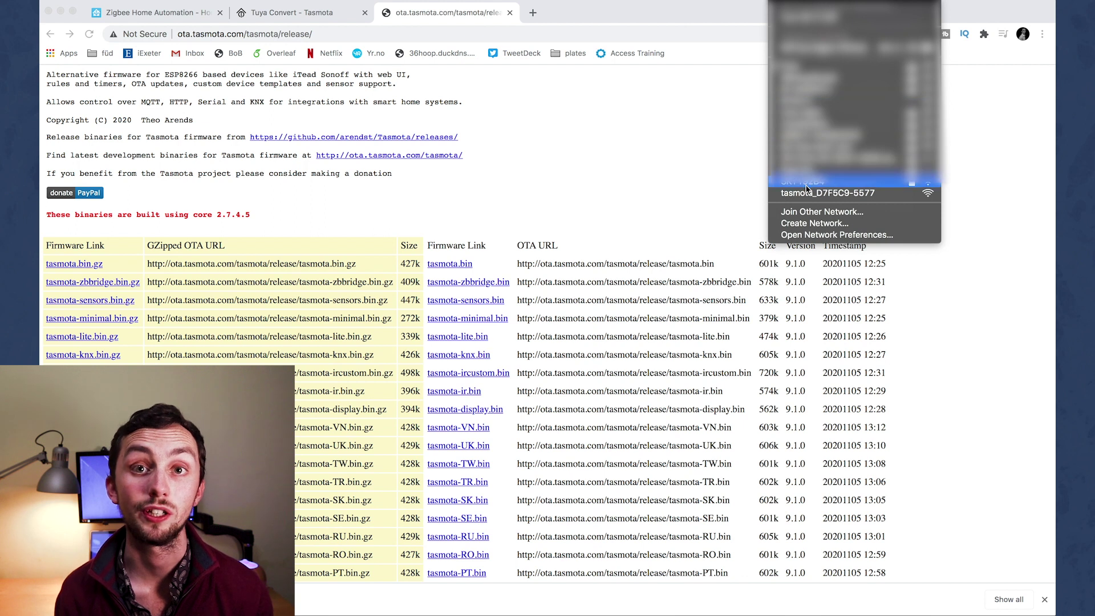
Join the tasmota_D7F5C9-5577 hotspot, enter the home AP1 SSId and password, and save.
left_click(804, 193)
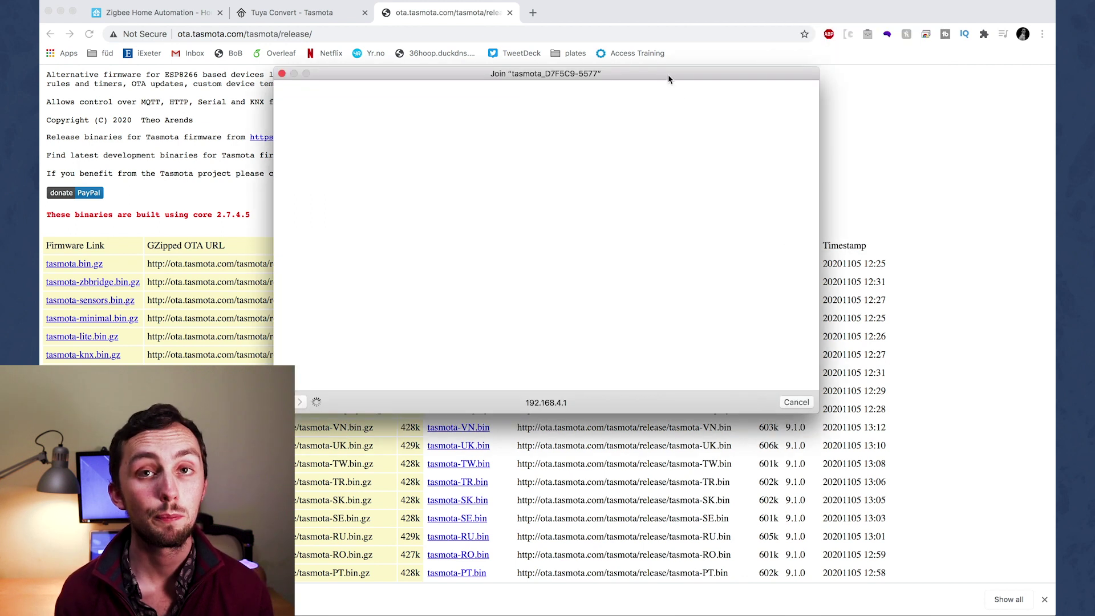
left_click_drag(664, 76, 675, 68)
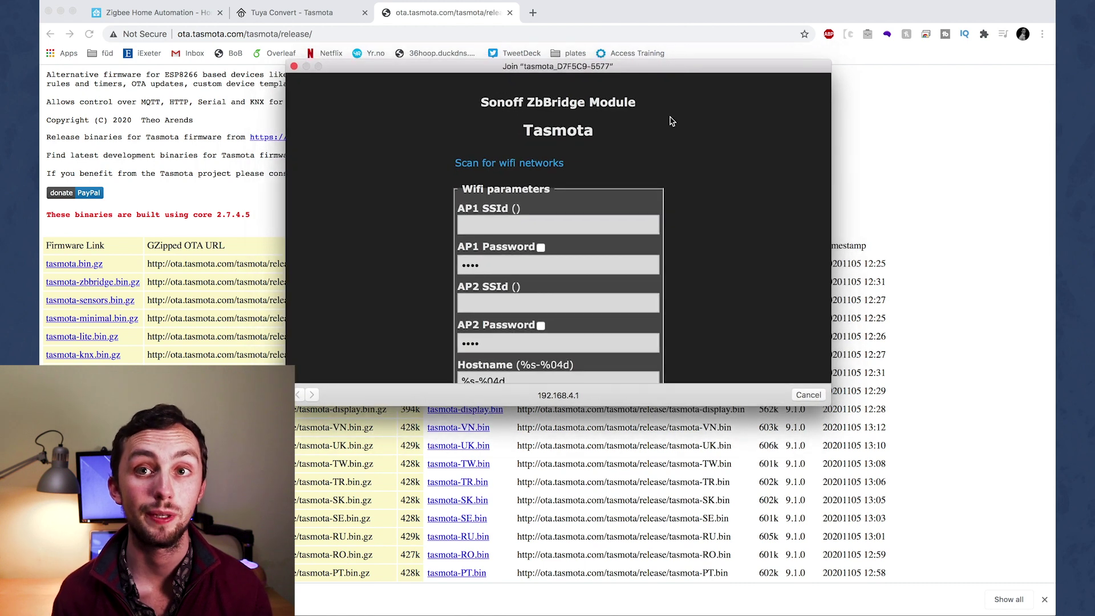
scroll(684, 228, "down", 2)
scroll(684, 228, "down", 2)
scroll(684, 228, "down", 1)
scroll(684, 229, "down", 1)
scroll(683, 228, "down", 2)
scroll(684, 227, "down", 1)
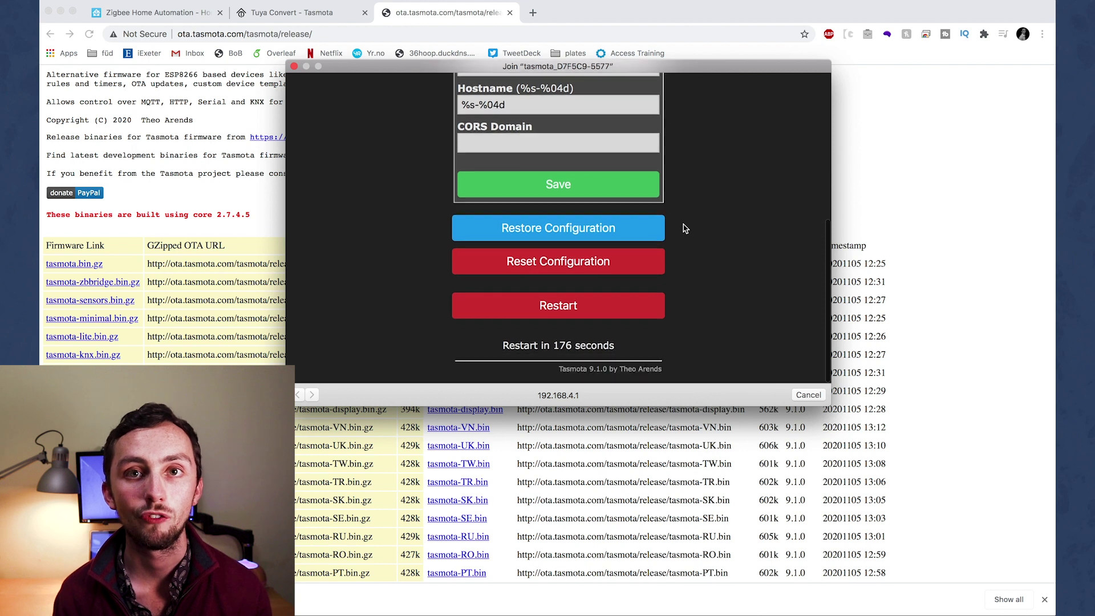
scroll(672, 226, "up", 5)
left_click(526, 142)
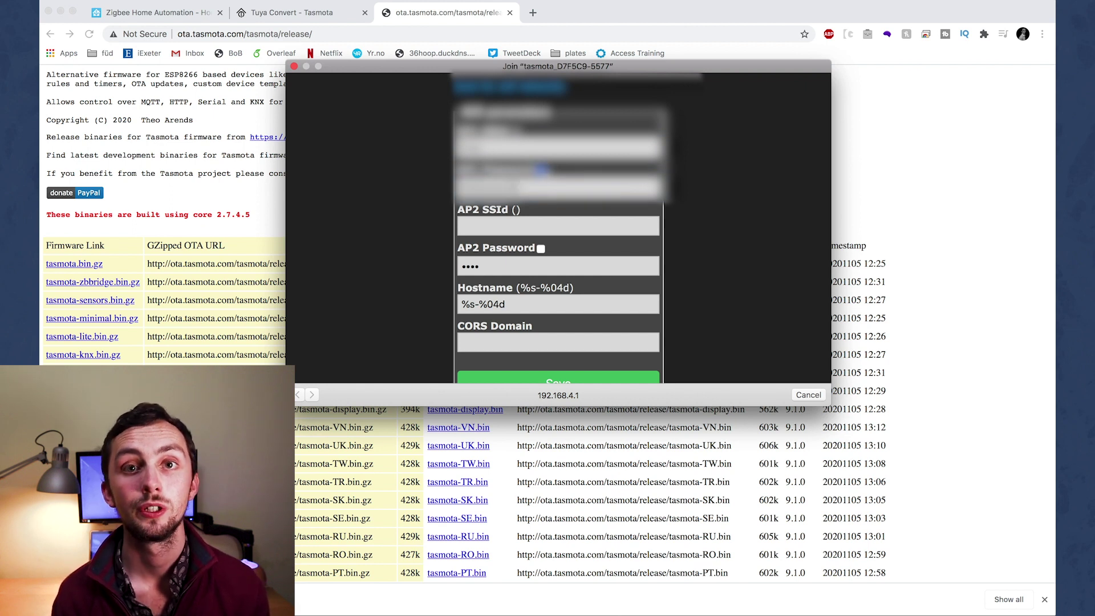
scroll(608, 260, "down", 1)
scroll(609, 260, "down", 1)
scroll(608, 259, "down", 1)
scroll(609, 258, "down", 1)
scroll(608, 257, "down", 1)
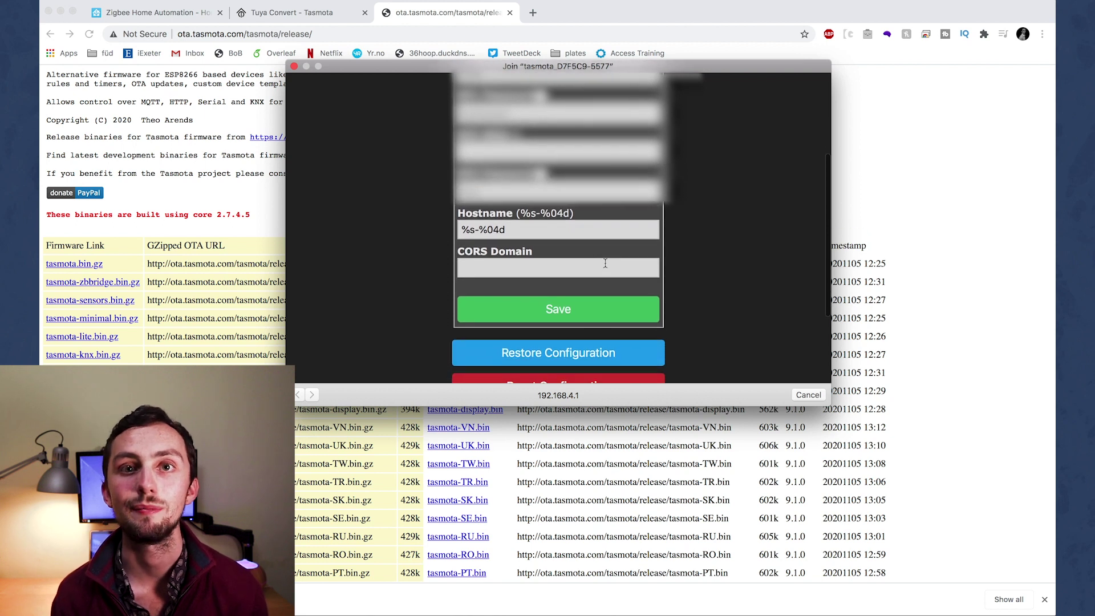
left_click(564, 316)
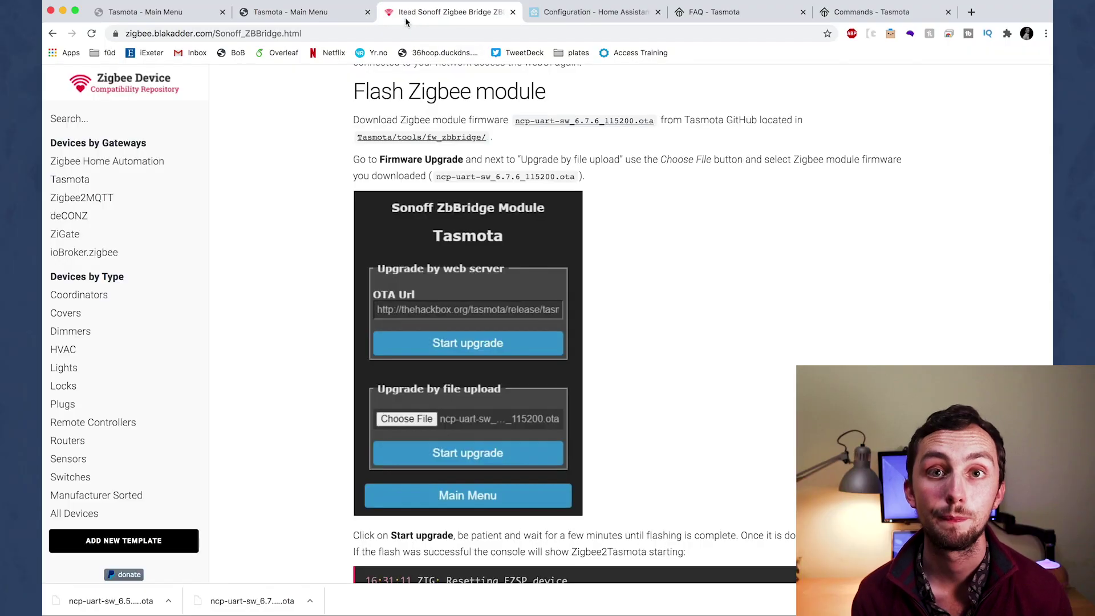
scroll(541, 200, "up", 3)
scroll(541, 200, "down", 1)
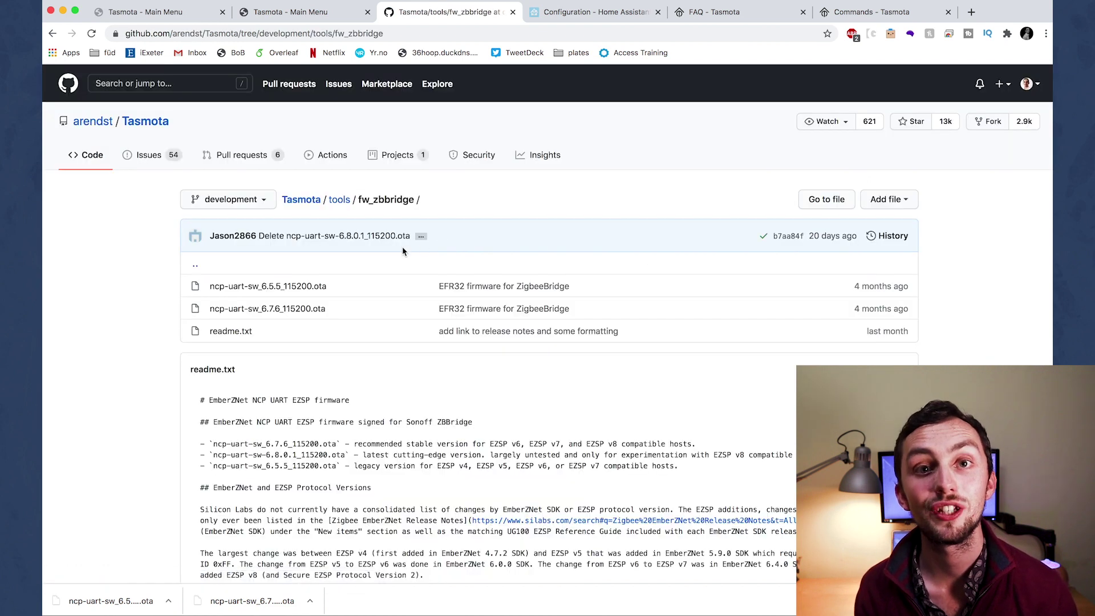
Download ncp-uart-sw_6.5.5_115200.ota from the Tasmota fw_zbbridge tools folder on GitHub.
left_click(314, 294)
left_click(859, 311)
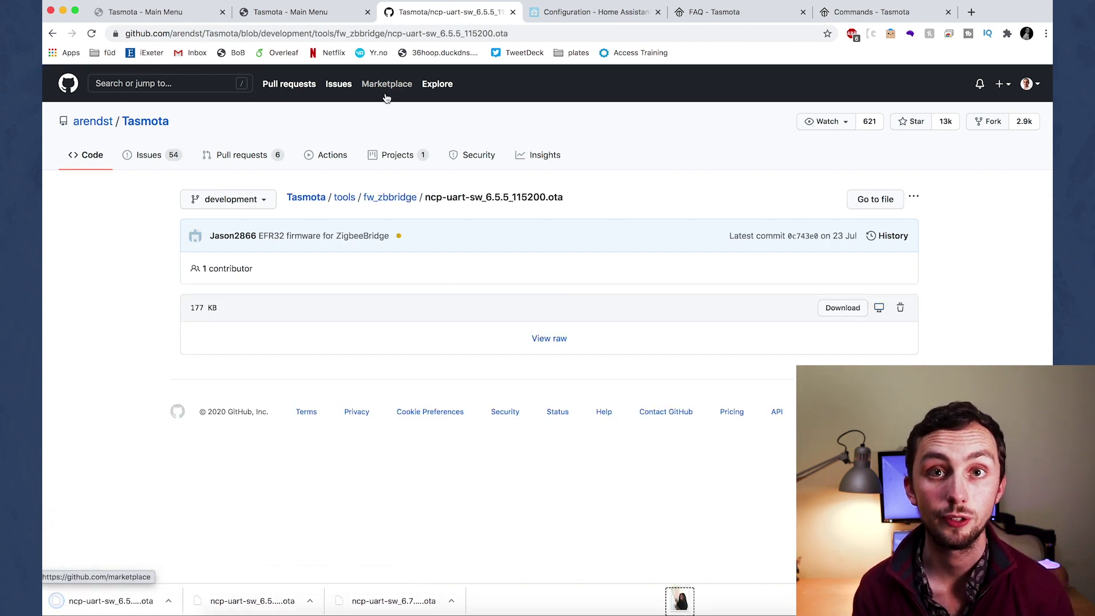
Via Firmware Upgrade by file upload, send ncp-uart-sw_6.5.5_115200.ota to the bridge's Zigbee module.
left_click(296, 14)
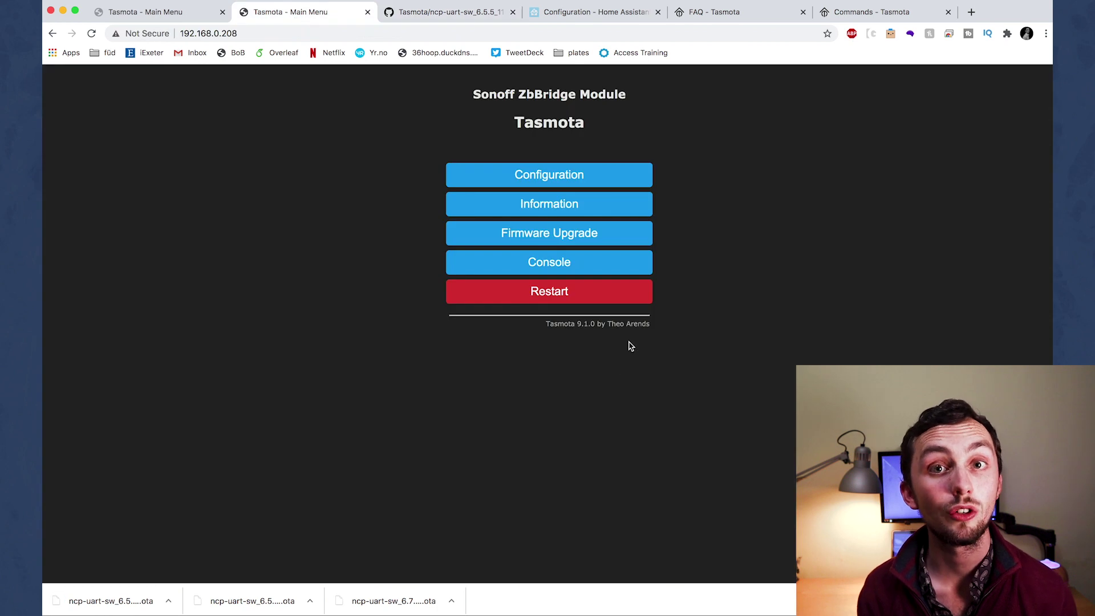
left_click(561, 246)
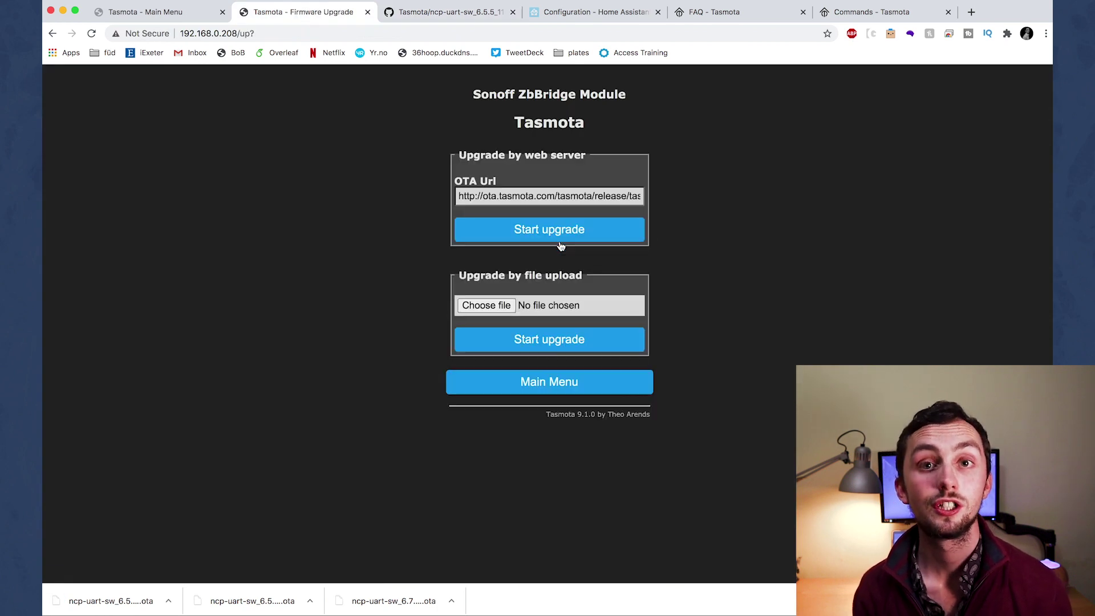
left_click(504, 307)
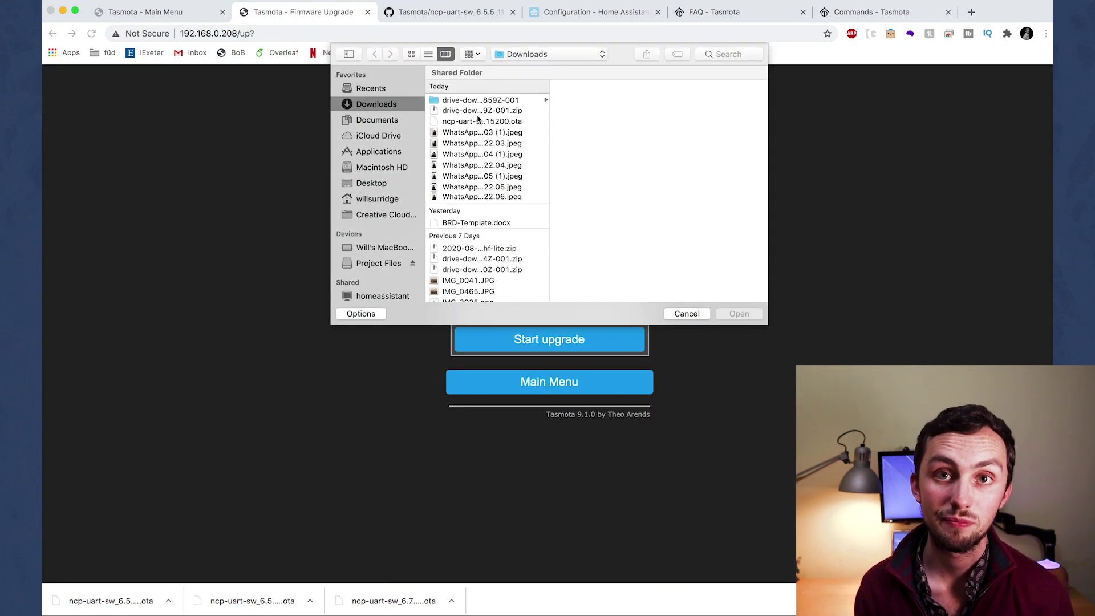
left_click(475, 127)
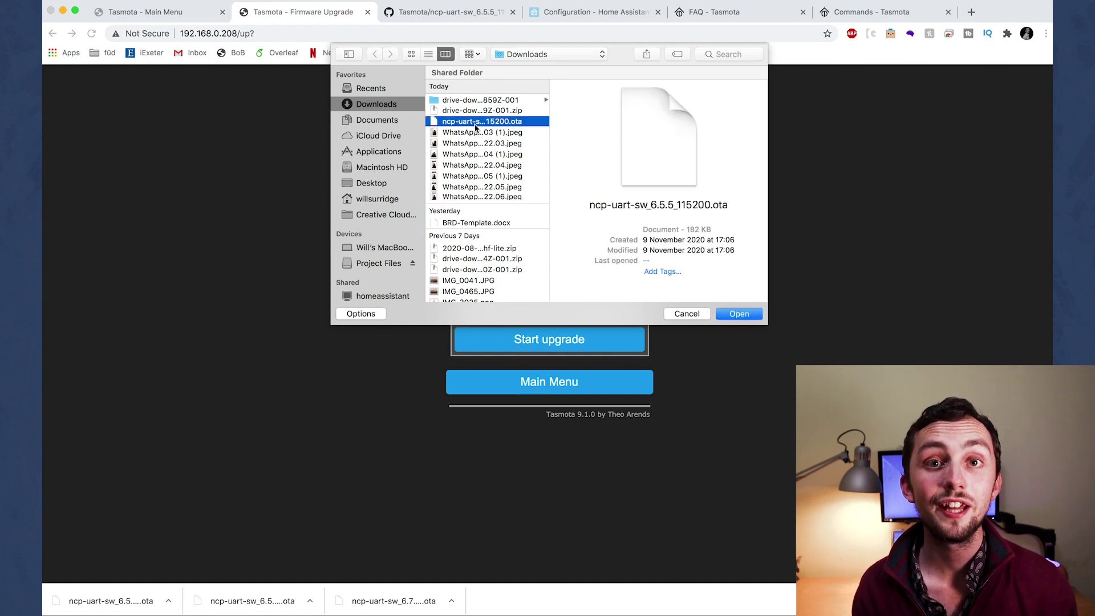
key("Return")
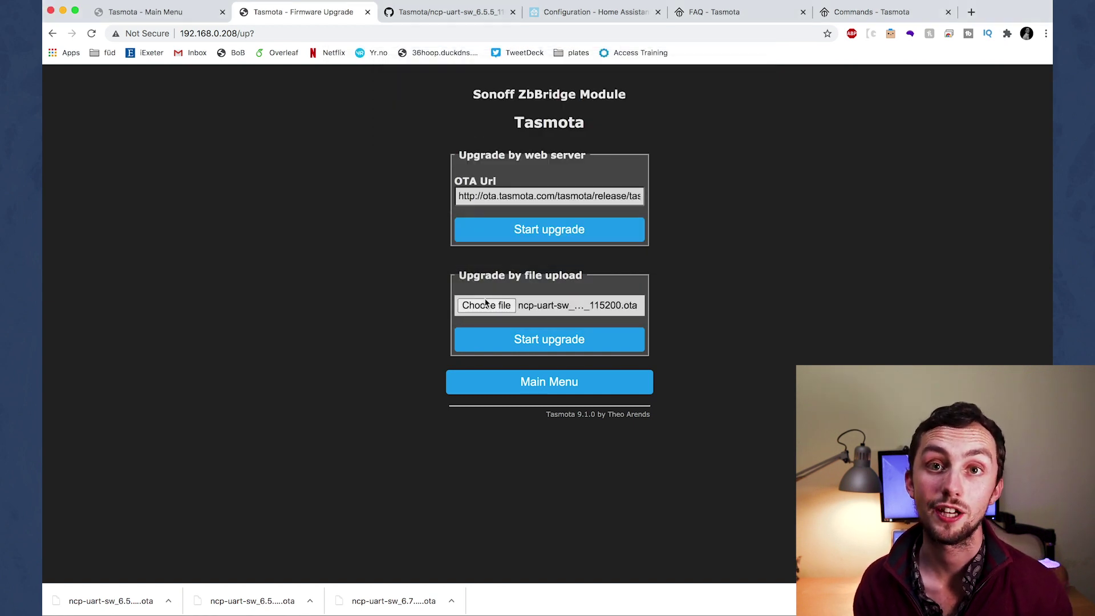
left_click(511, 343)
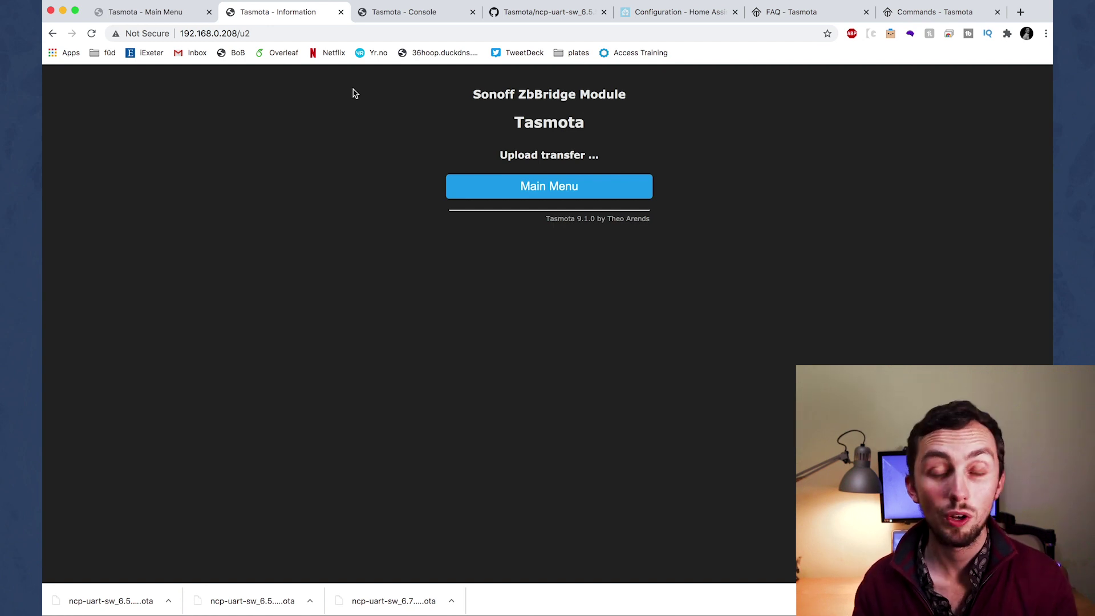
left_click(427, 16)
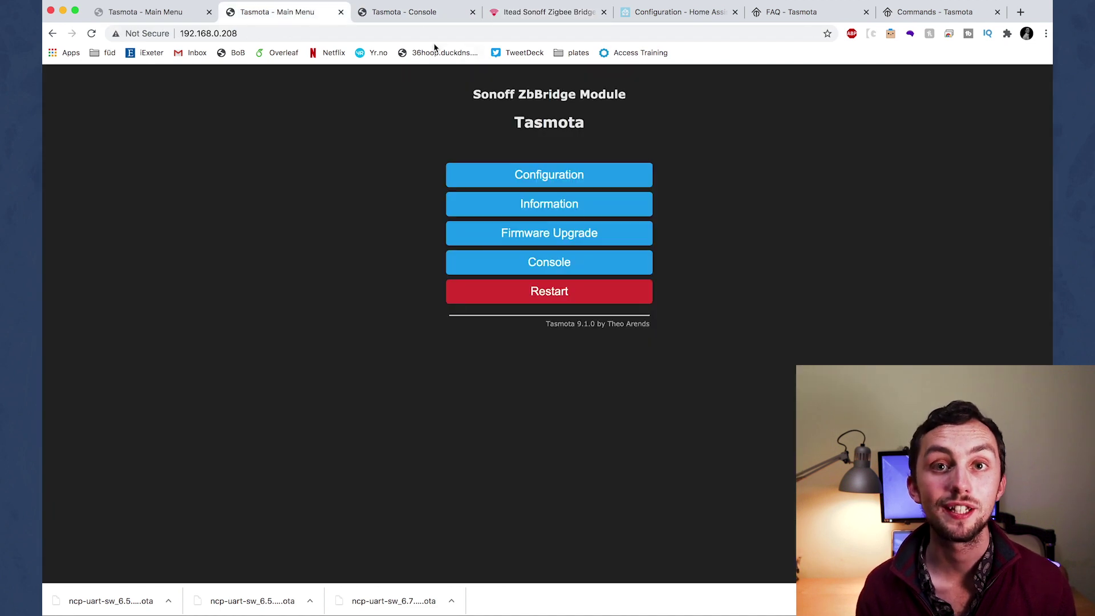
Run the pasted ZHA ZBBridge template command in the Tasmota console.
left_click(402, 12)
left_click(343, 382)
type("template")
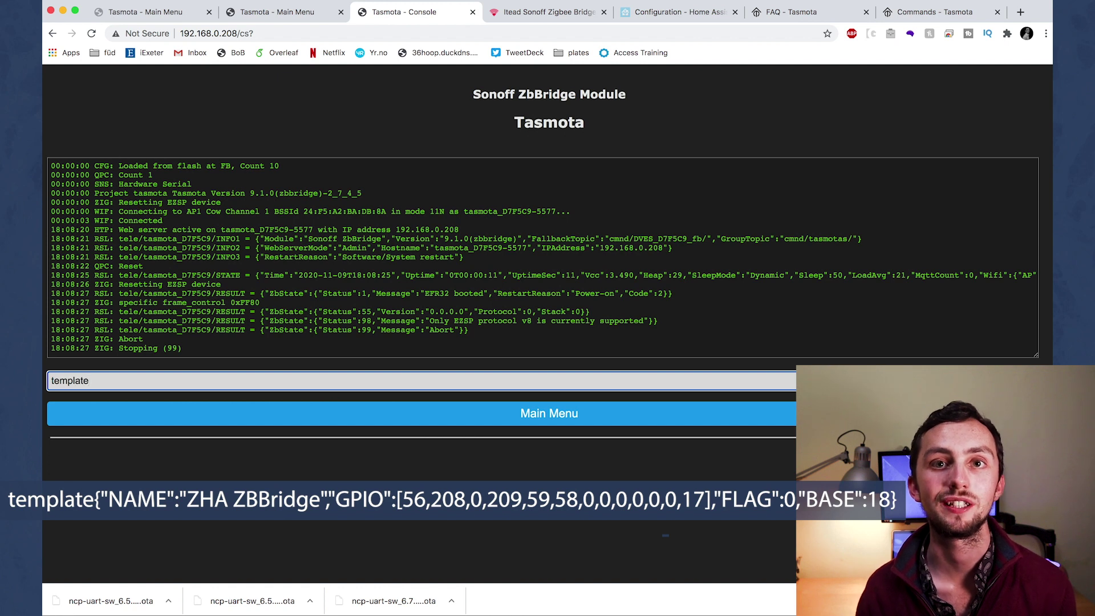
type("{\"NAME\":\"ZHA ZBBridge\",\"GPIO\":[56,208,0,209,59,58,0,0,0,0,0,0,17],\"FLAG\":0,\"BASE\":18}")
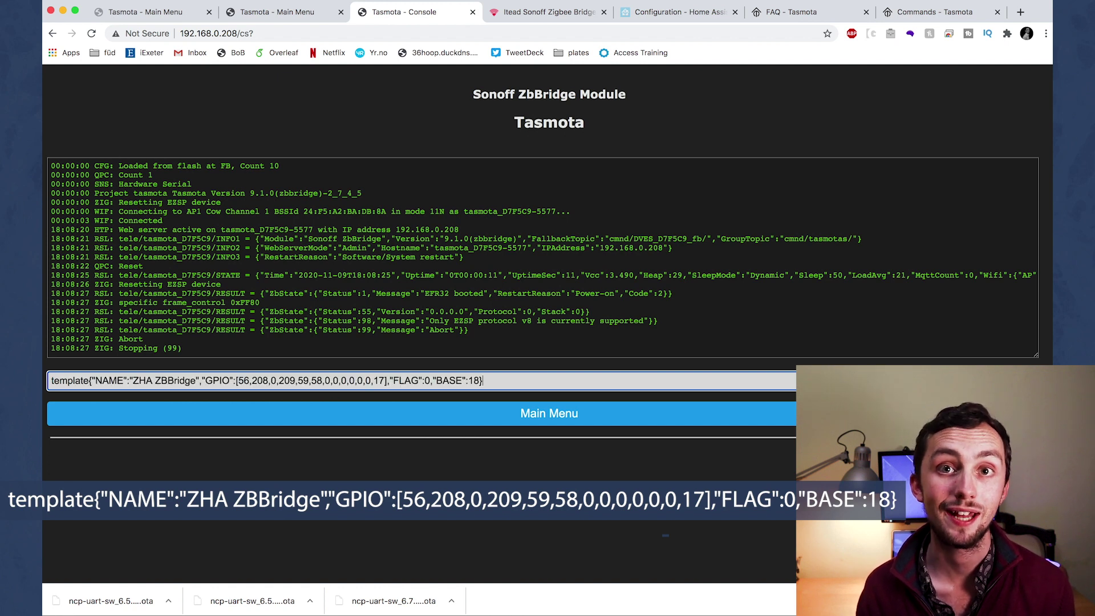
key("Return")
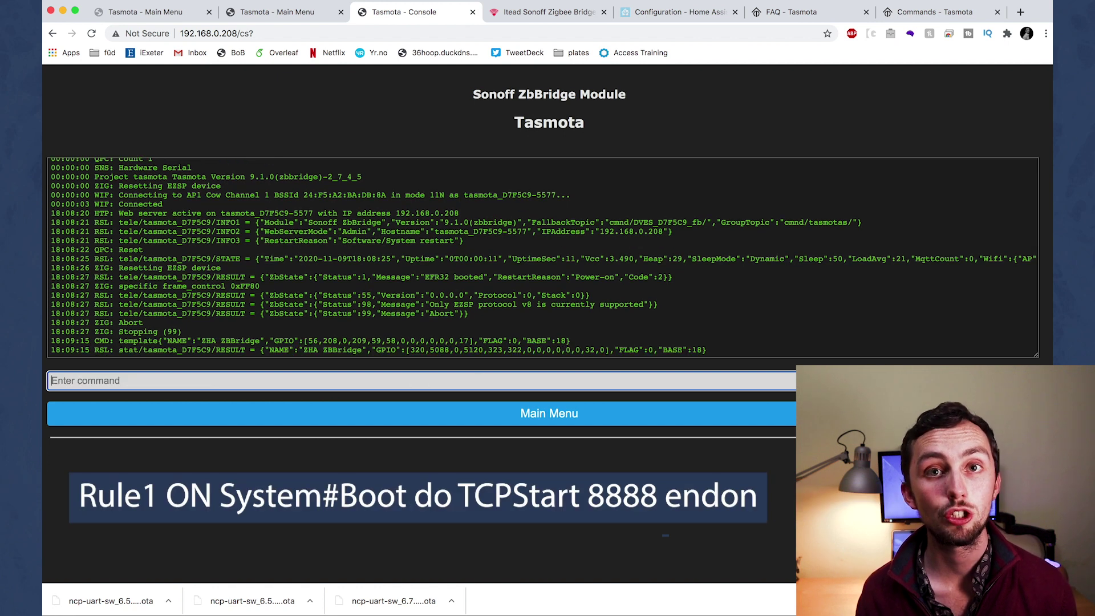
Run Rule1 ON System#Boot do TCPStart 8888 endon, then Rule1 1 and Module 0.
left_click(551, 13)
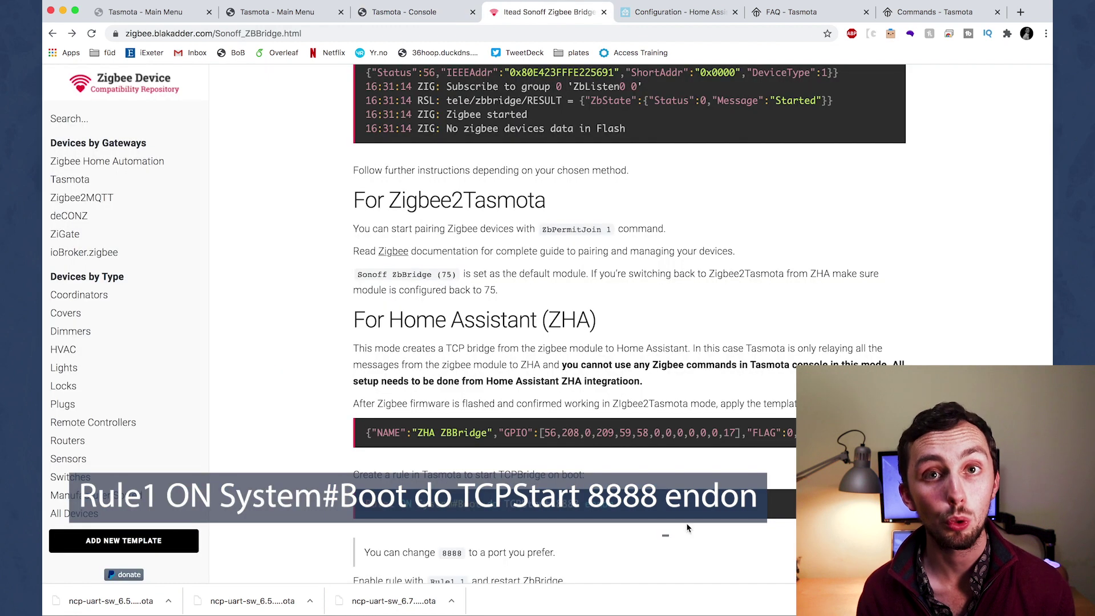
left_click(402, 12)
type("Rule1 ON System#Boot do TCPStart 8888 endon")
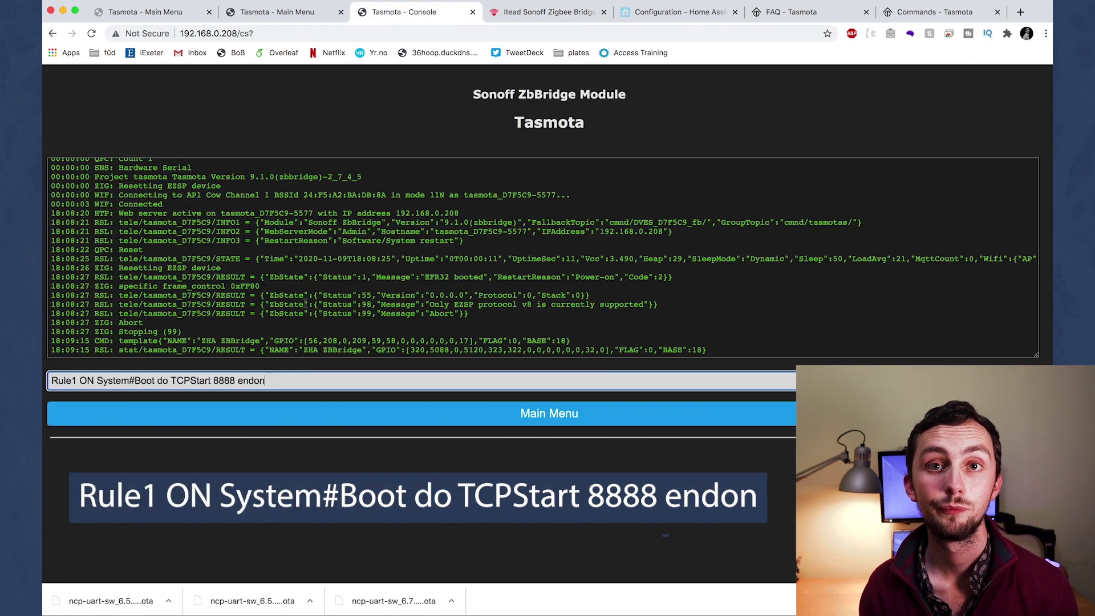
key("Return")
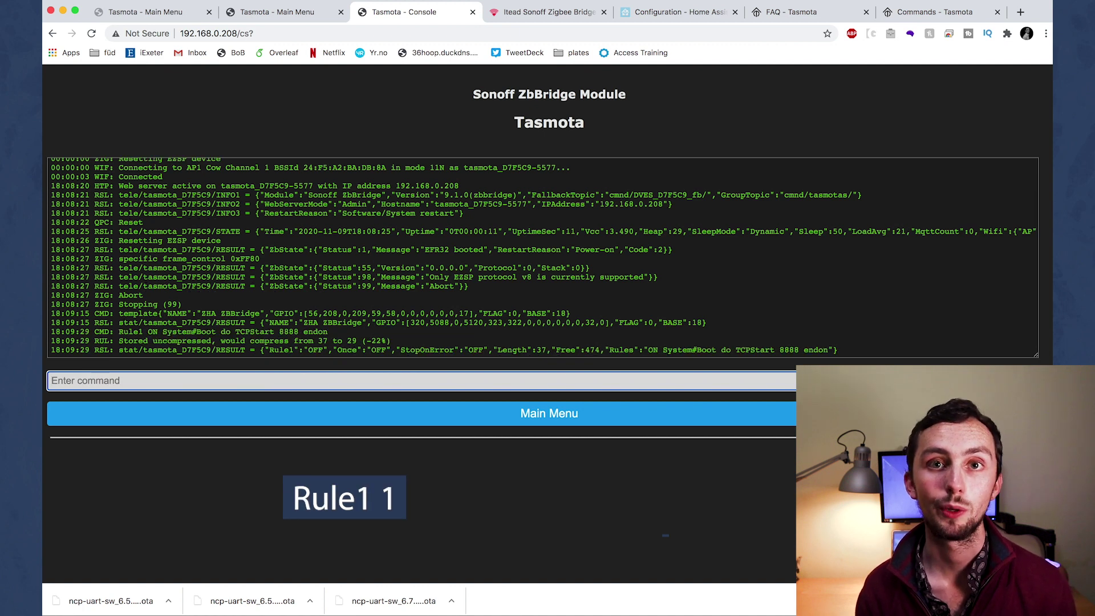
type("rul")
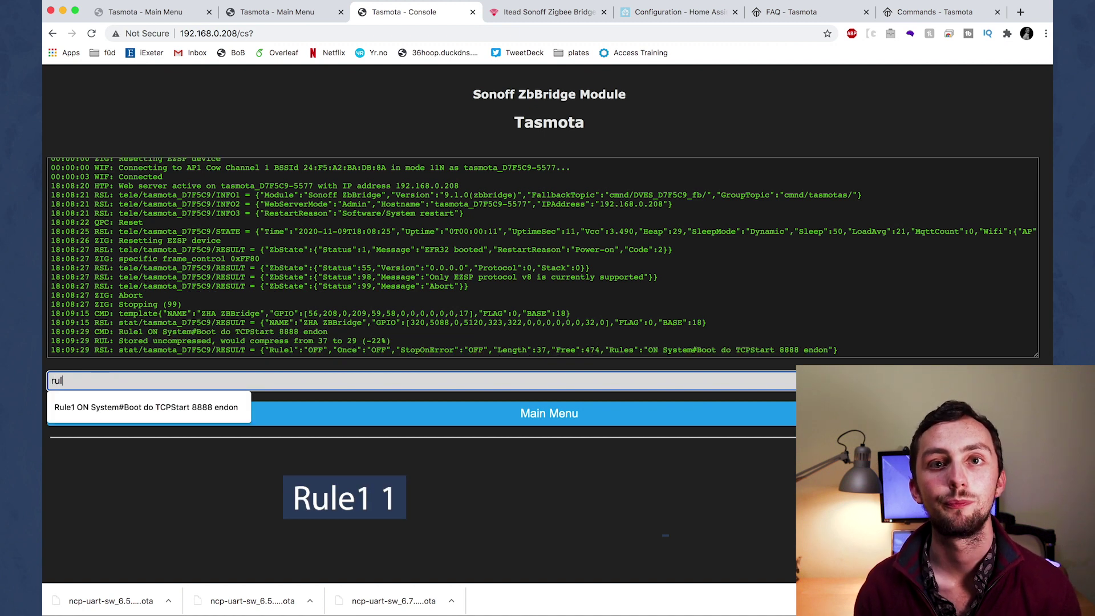
type("e1 1")
key("Return")
type("module 0")
key("Return")
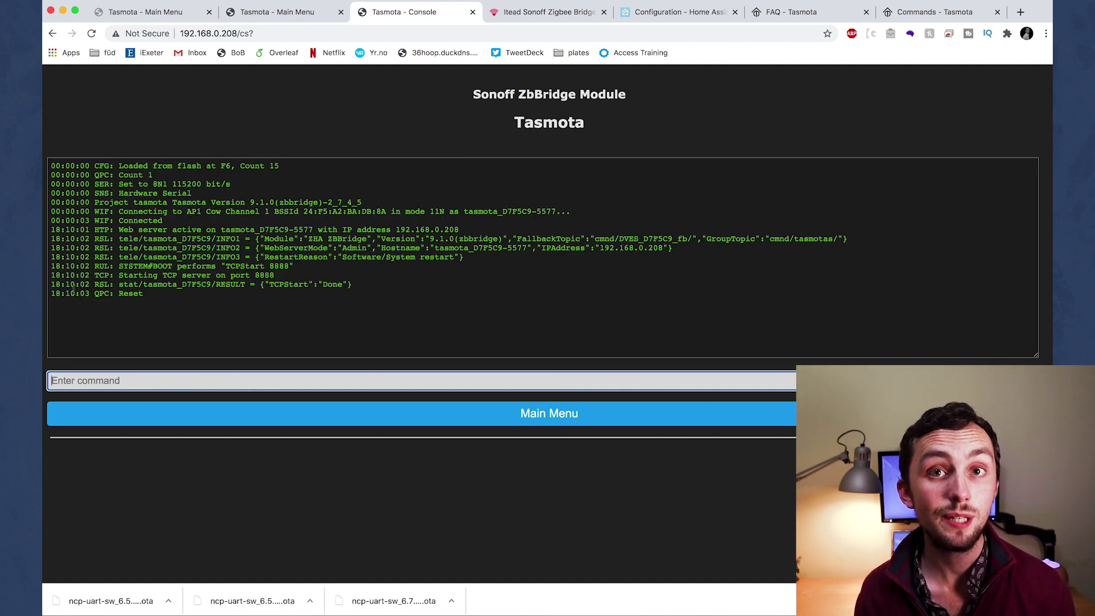
After reboot, highlight the TCPStart Done confirmation line in the console log.
left_click_drag(352, 284, 257, 285)
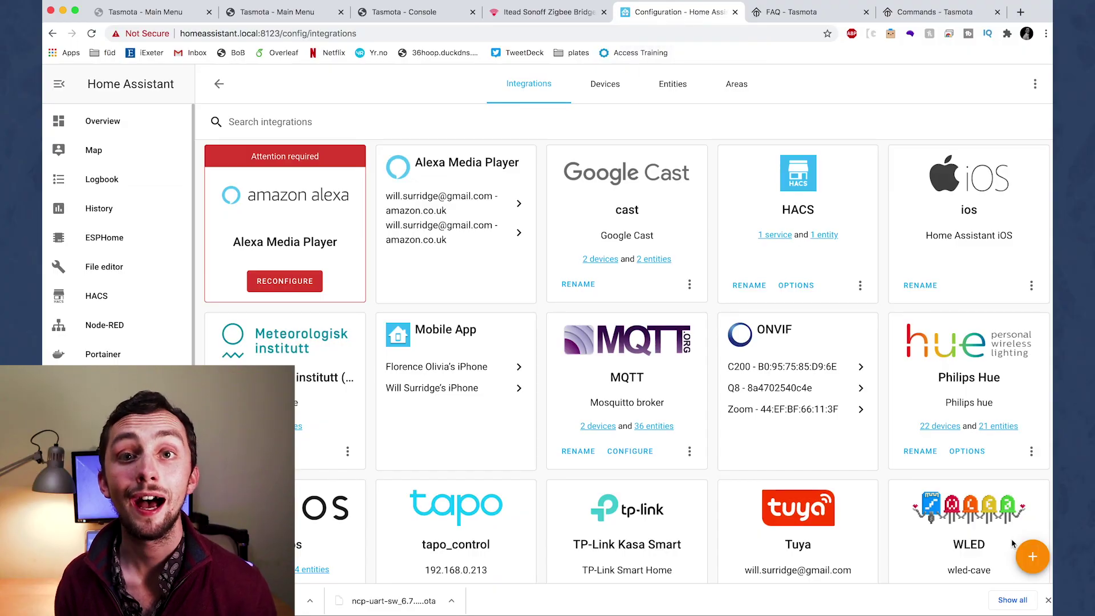
Add the Zigbee Home Automation integration with Enter Manually serial path and EZSP radio type.
left_click(1031, 559)
type("zig")
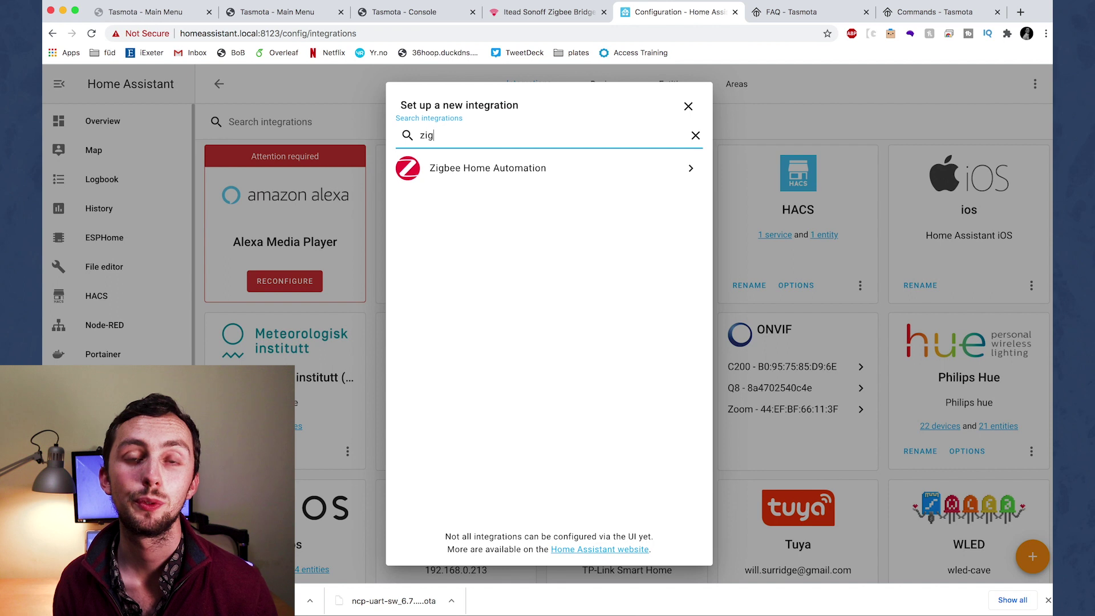
left_click(640, 163)
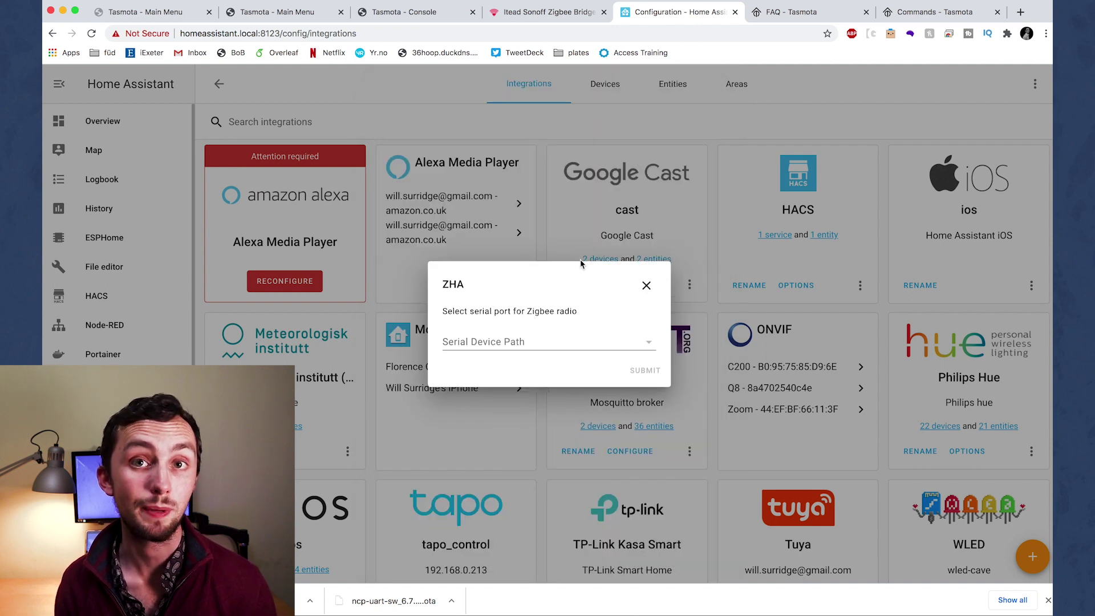
left_click(521, 345)
left_click(541, 372)
left_click(634, 368)
left_click(589, 351)
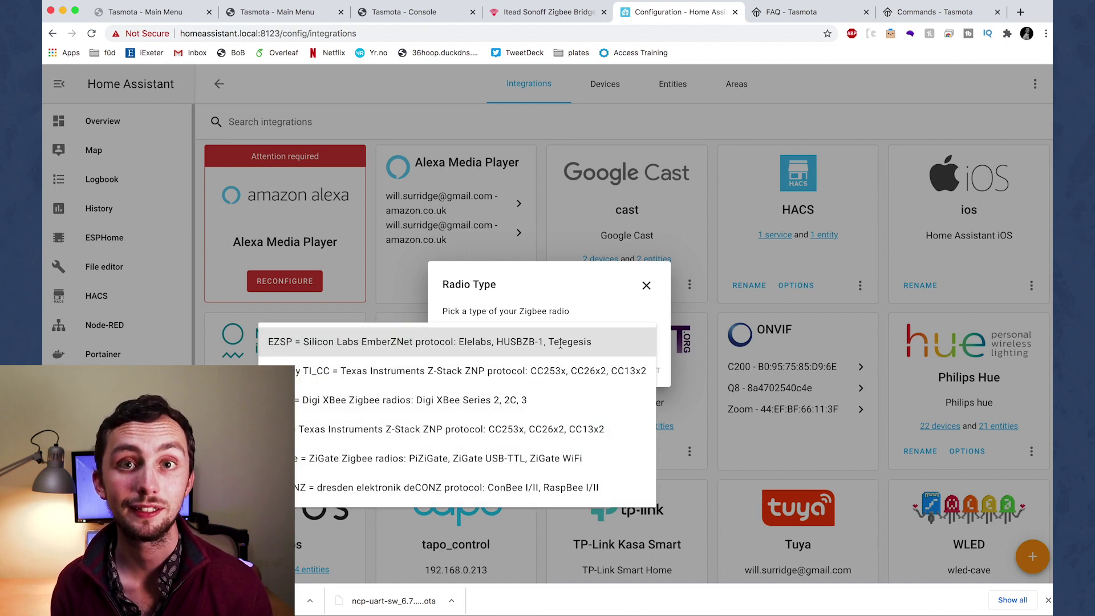
left_click(561, 343)
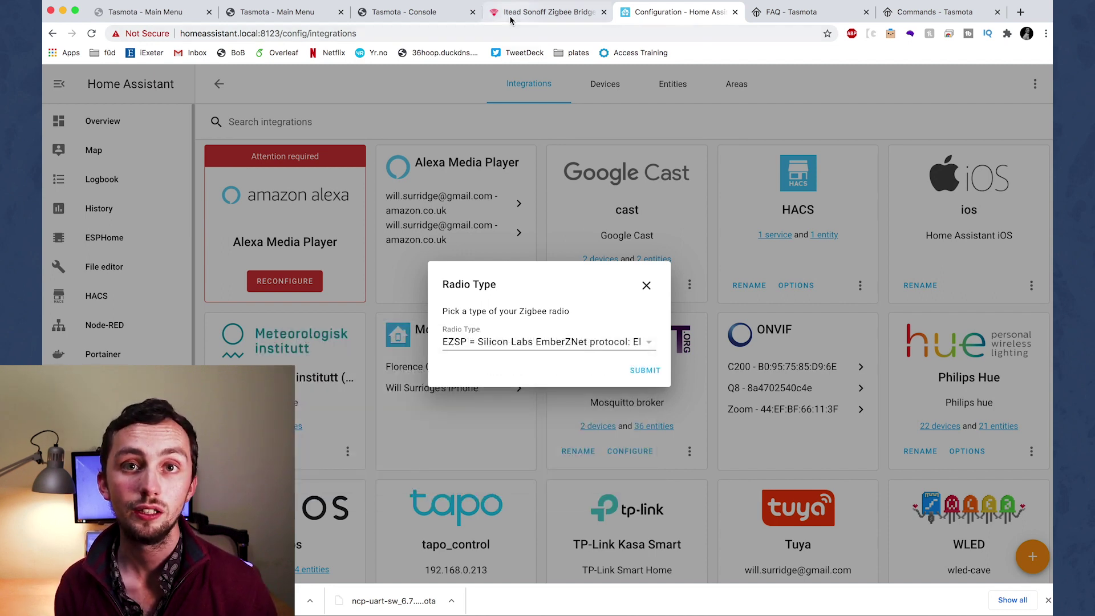
Copy socket://[zbbridge_ip]:8888 from the ZbBridge guide and return to the ZHA setup.
left_click(505, 12)
scroll(520, 288, "down", 3)
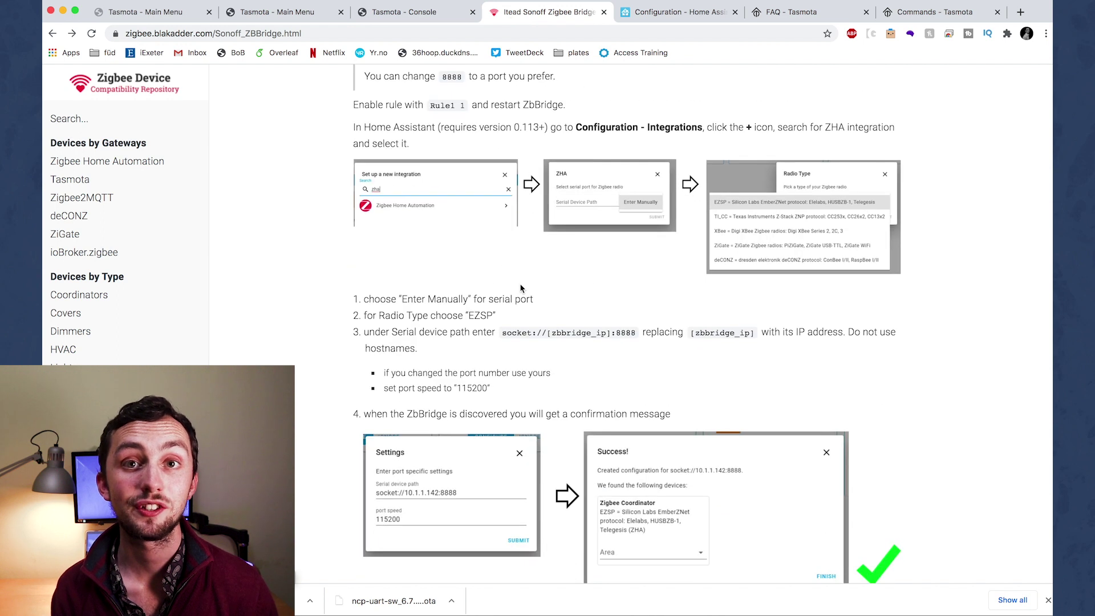
double_click(473, 314)
double_click(564, 332)
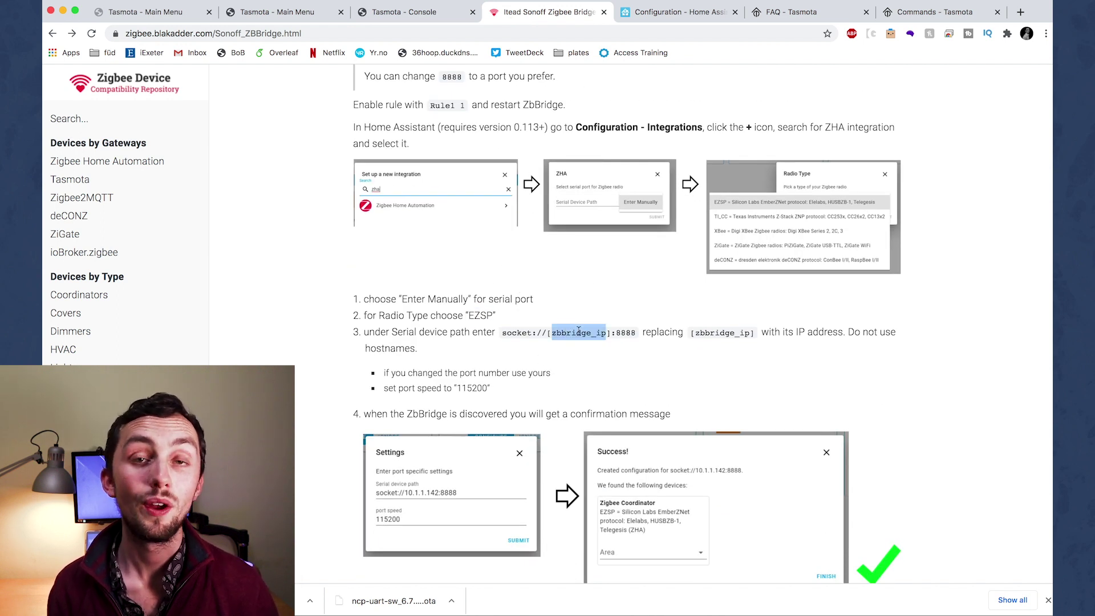
left_click_drag(635, 335, 505, 334)
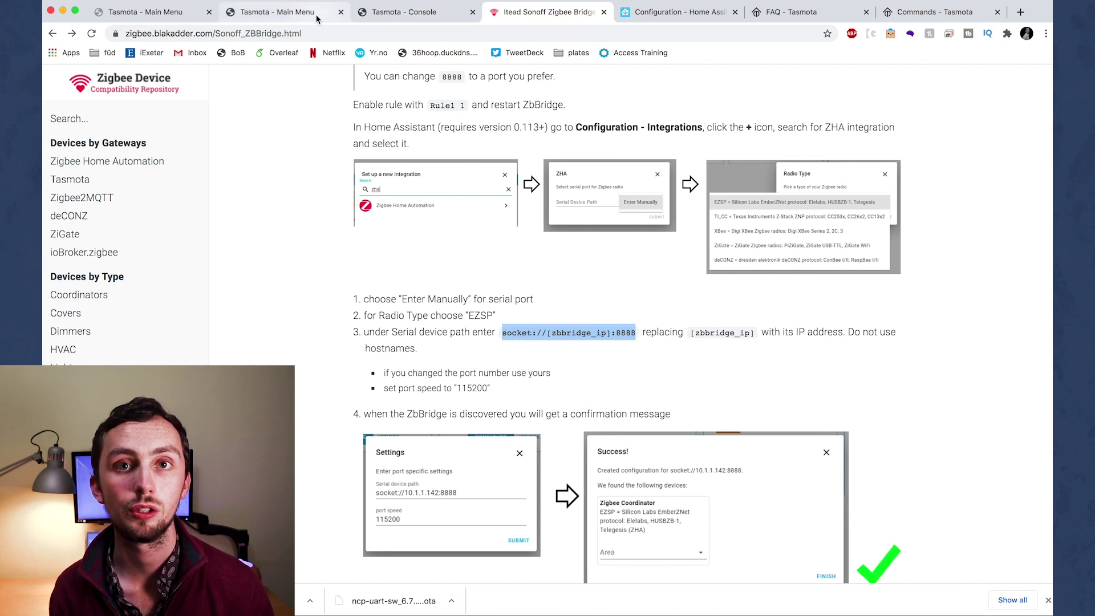
left_click(381, 13)
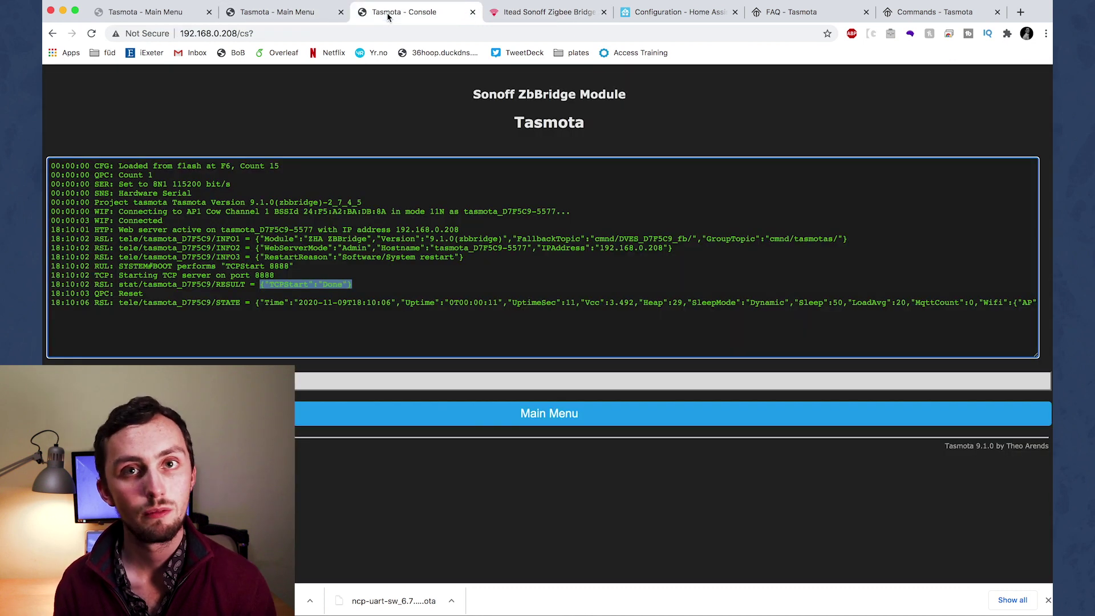
left_click(540, 12)
left_click(672, 13)
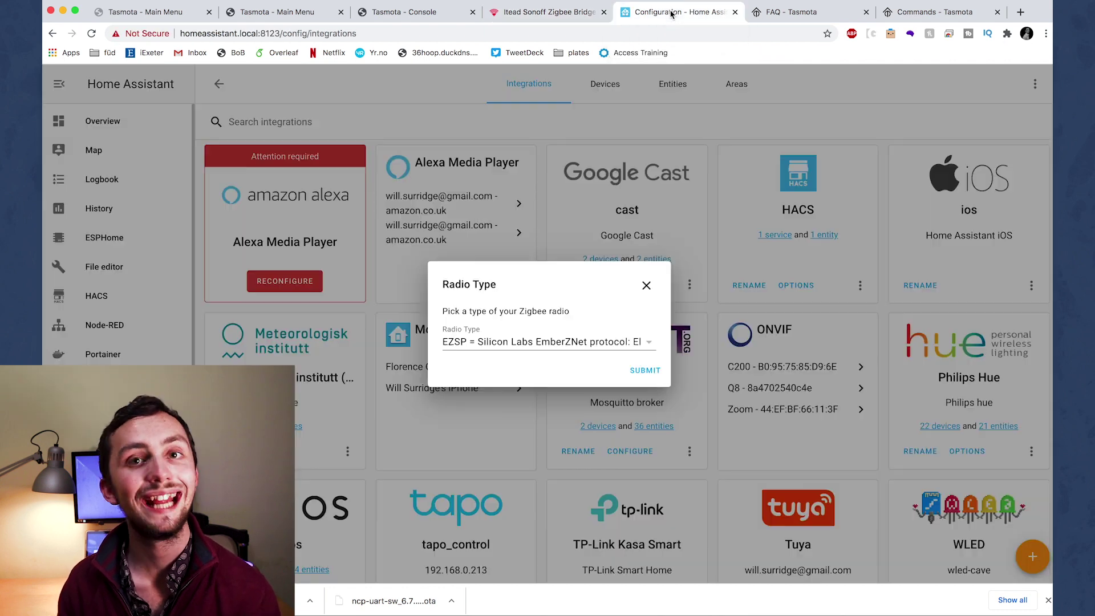
Submit EZSP, set serial path socket://192.168.0.208:8888 with port speed 115200, and submit.
left_click(644, 375)
key("super+v")
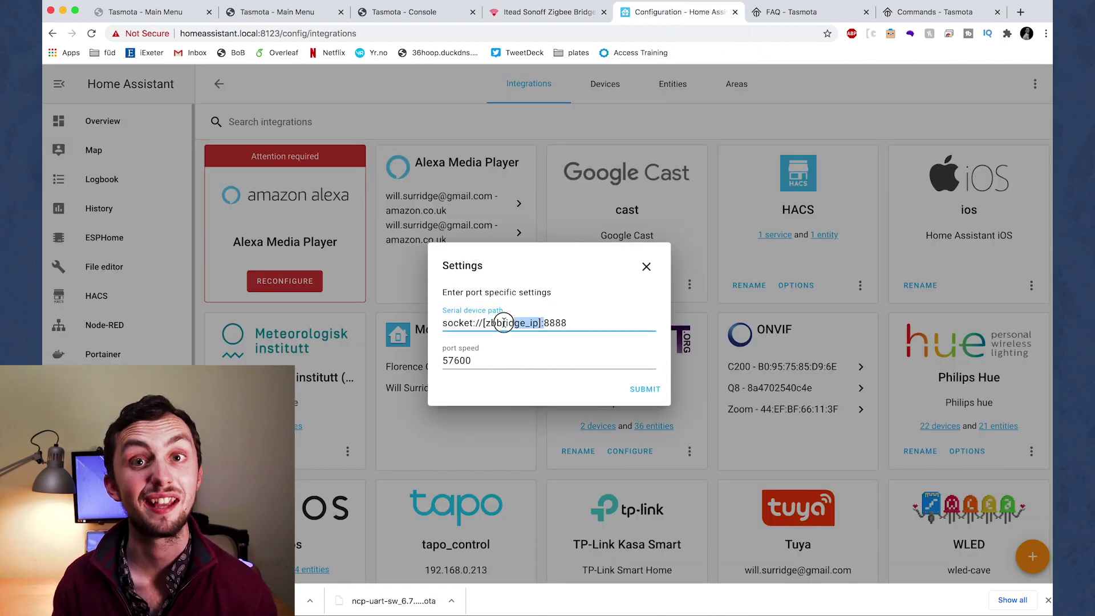
key("BackSpace")
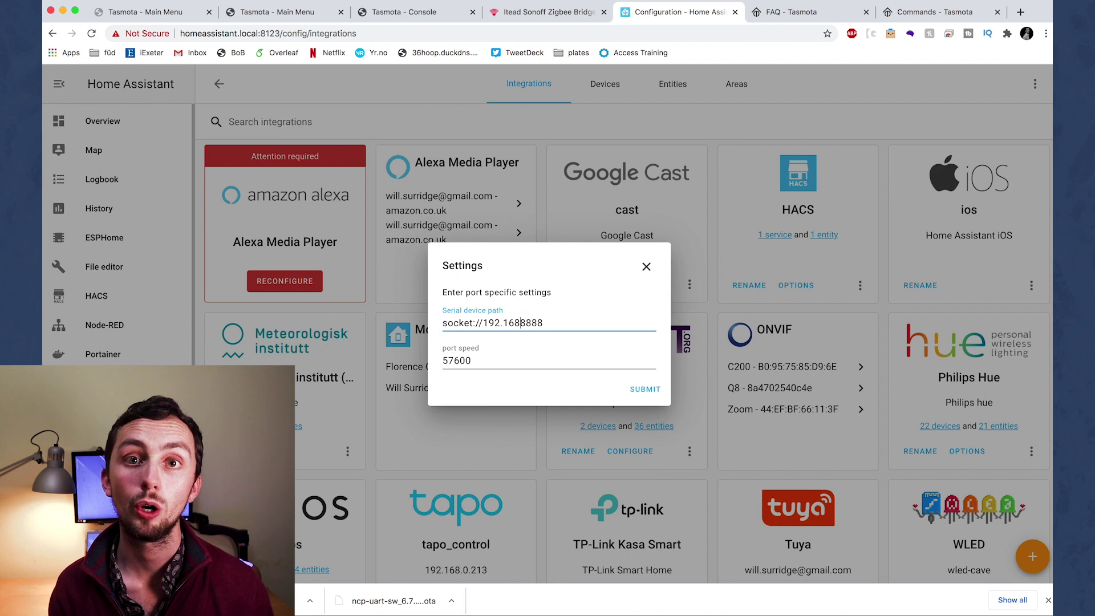
type(":")
left_click(518, 355)
left_click(544, 13)
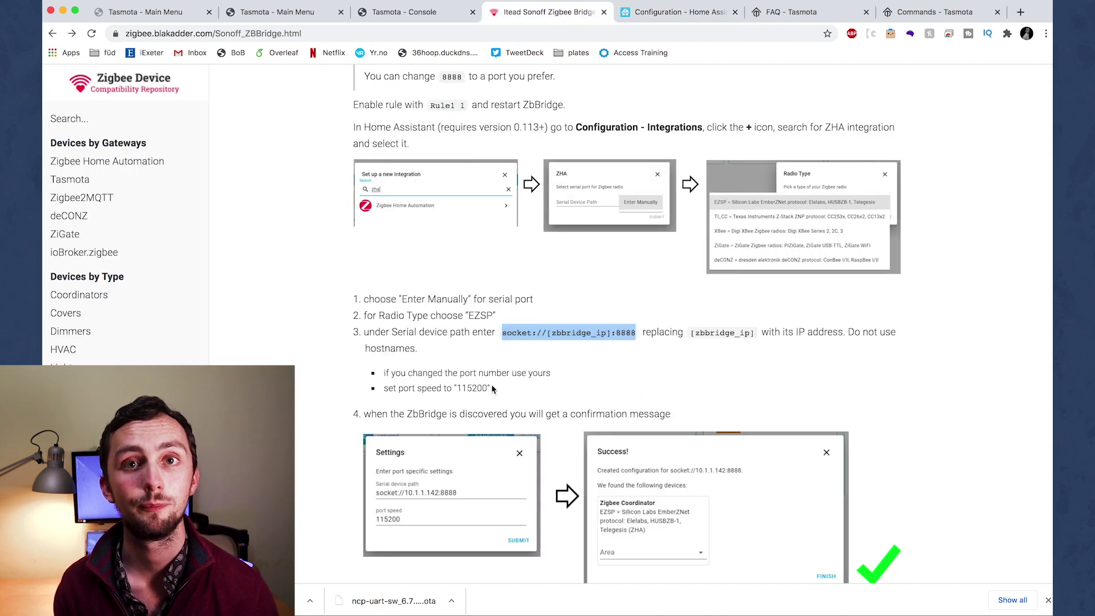
scroll(538, 163, "down", 1)
left_click(443, 15)
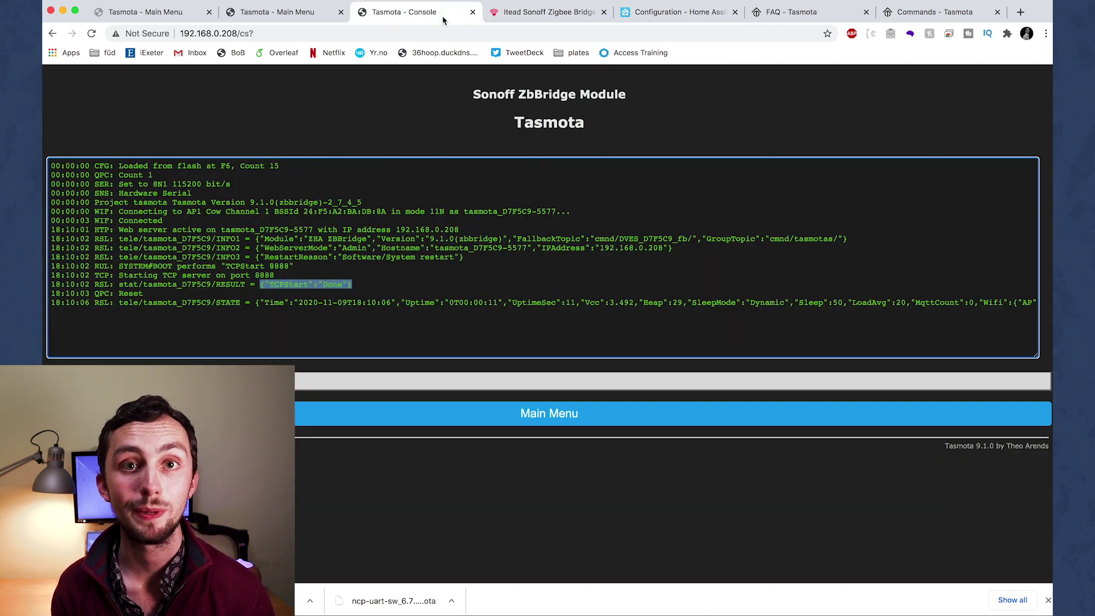
left_click(673, 12)
type("115200")
left_click(634, 391)
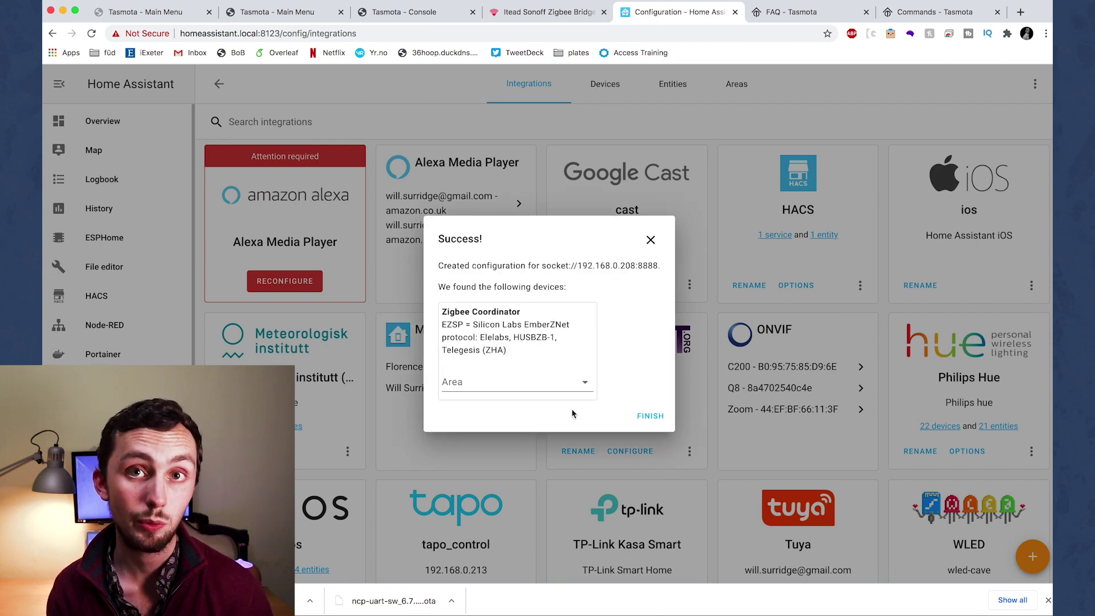
Confirm the Success dialog so the ZHA integration is added and its network dashboard shows.
left_click(657, 416)
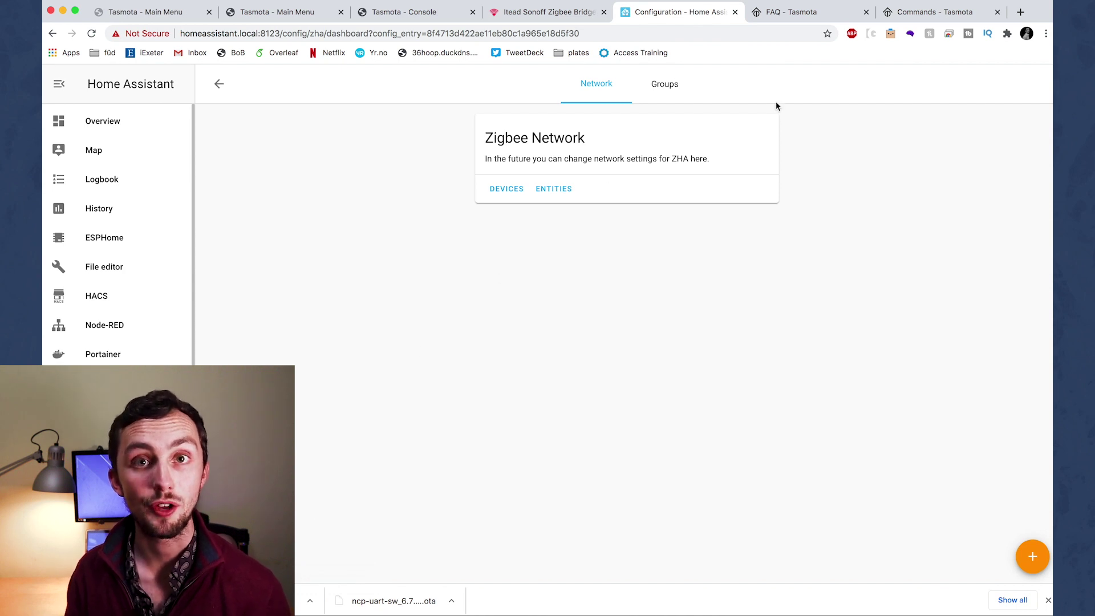
Search for new Zigbee devices and rename the paired TUYATEC RH3001 sensor to Blitz Door.
left_click(1031, 555)
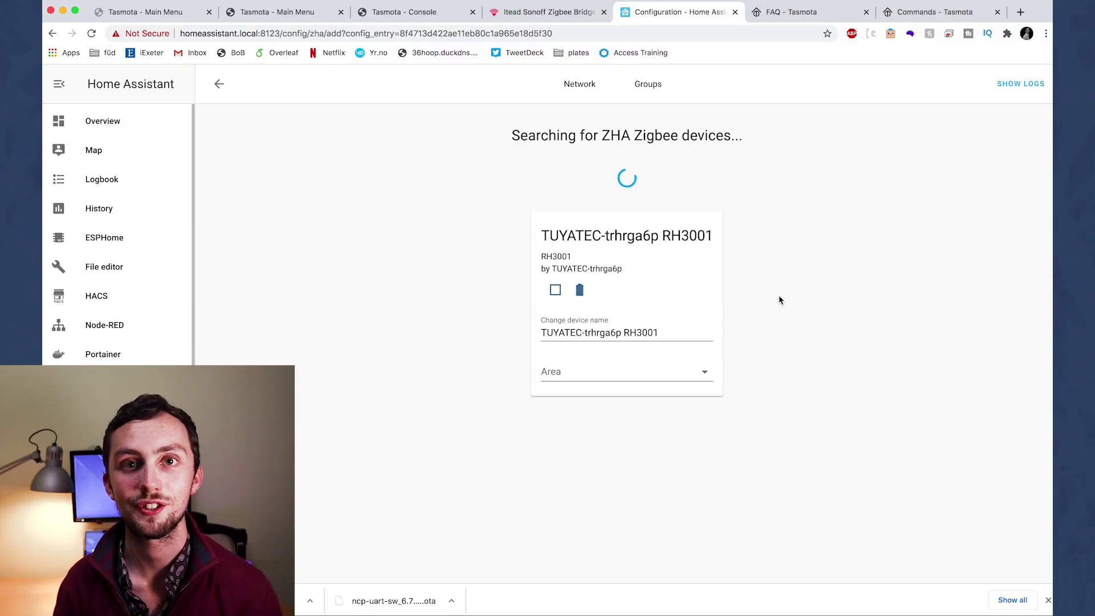
double_click(664, 334)
type("Blitz Door")
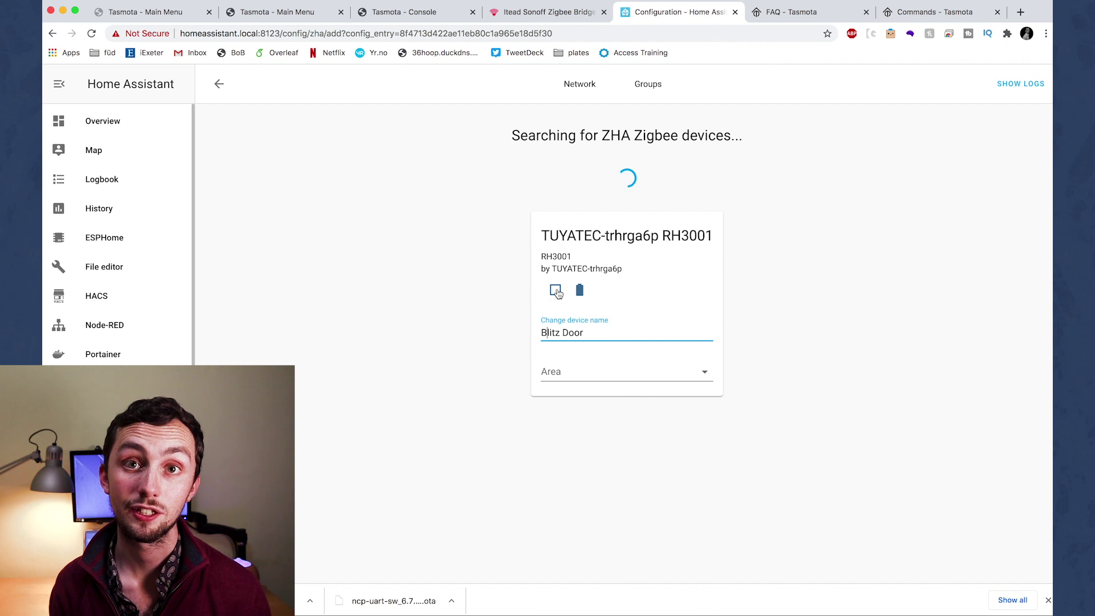
left_click(813, 360)
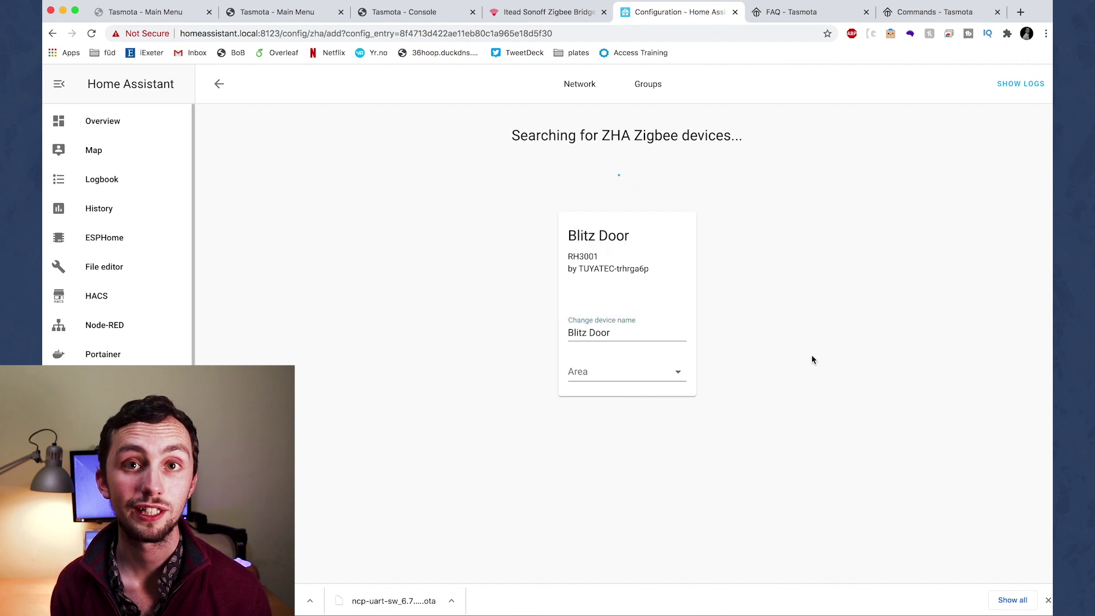
Return to the Zigbee Network dashboard listing Blitz Door with the other three devices.
left_click(223, 86)
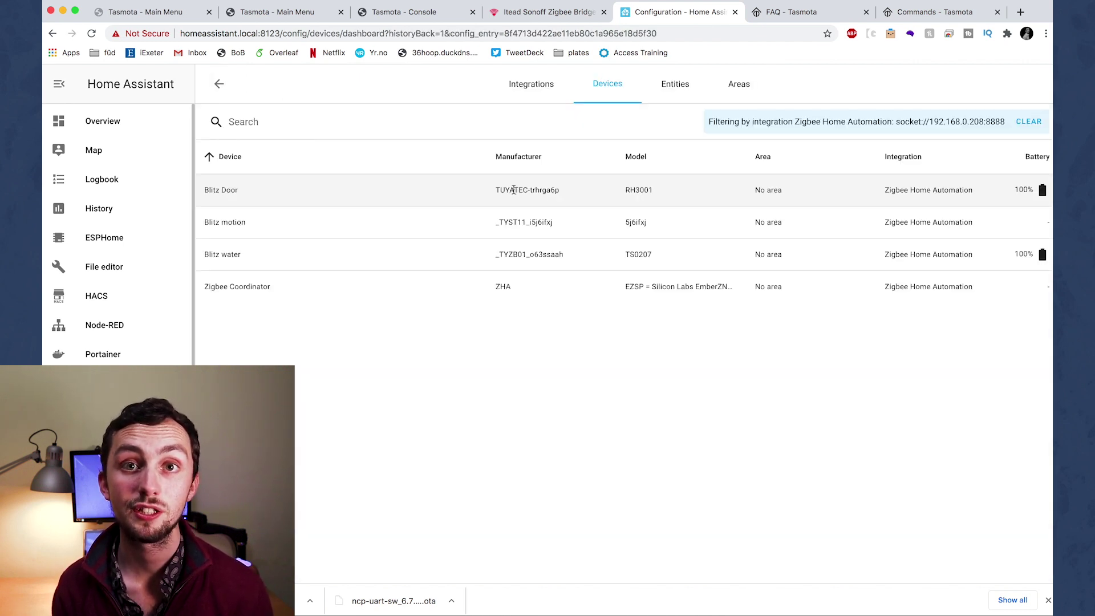